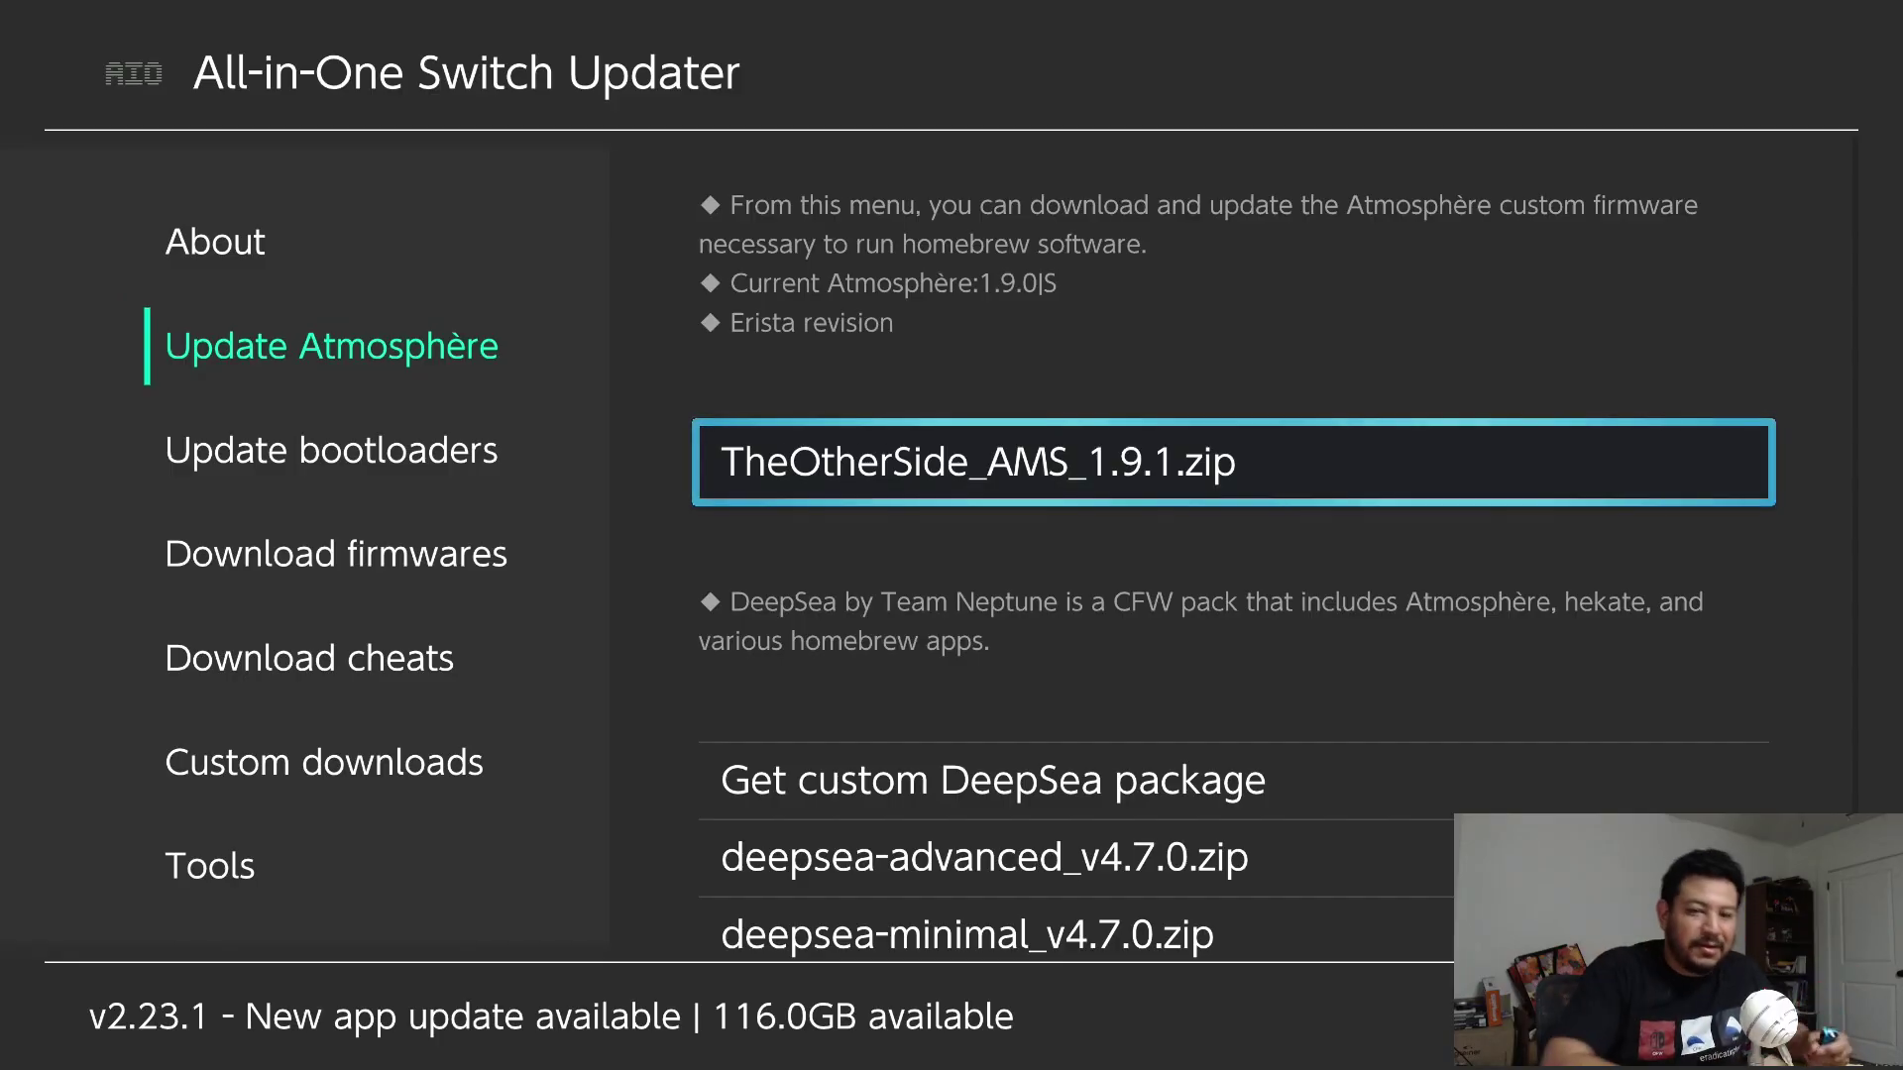
Browse the DeepSea, bootloader and firmware download sections of the updater sidebar
{"action": "key", "text": "Left"}
{"action": "key", "text": "Right"}
{"action": "key", "text": "Left"}
{"action": "key", "text": "Right"}
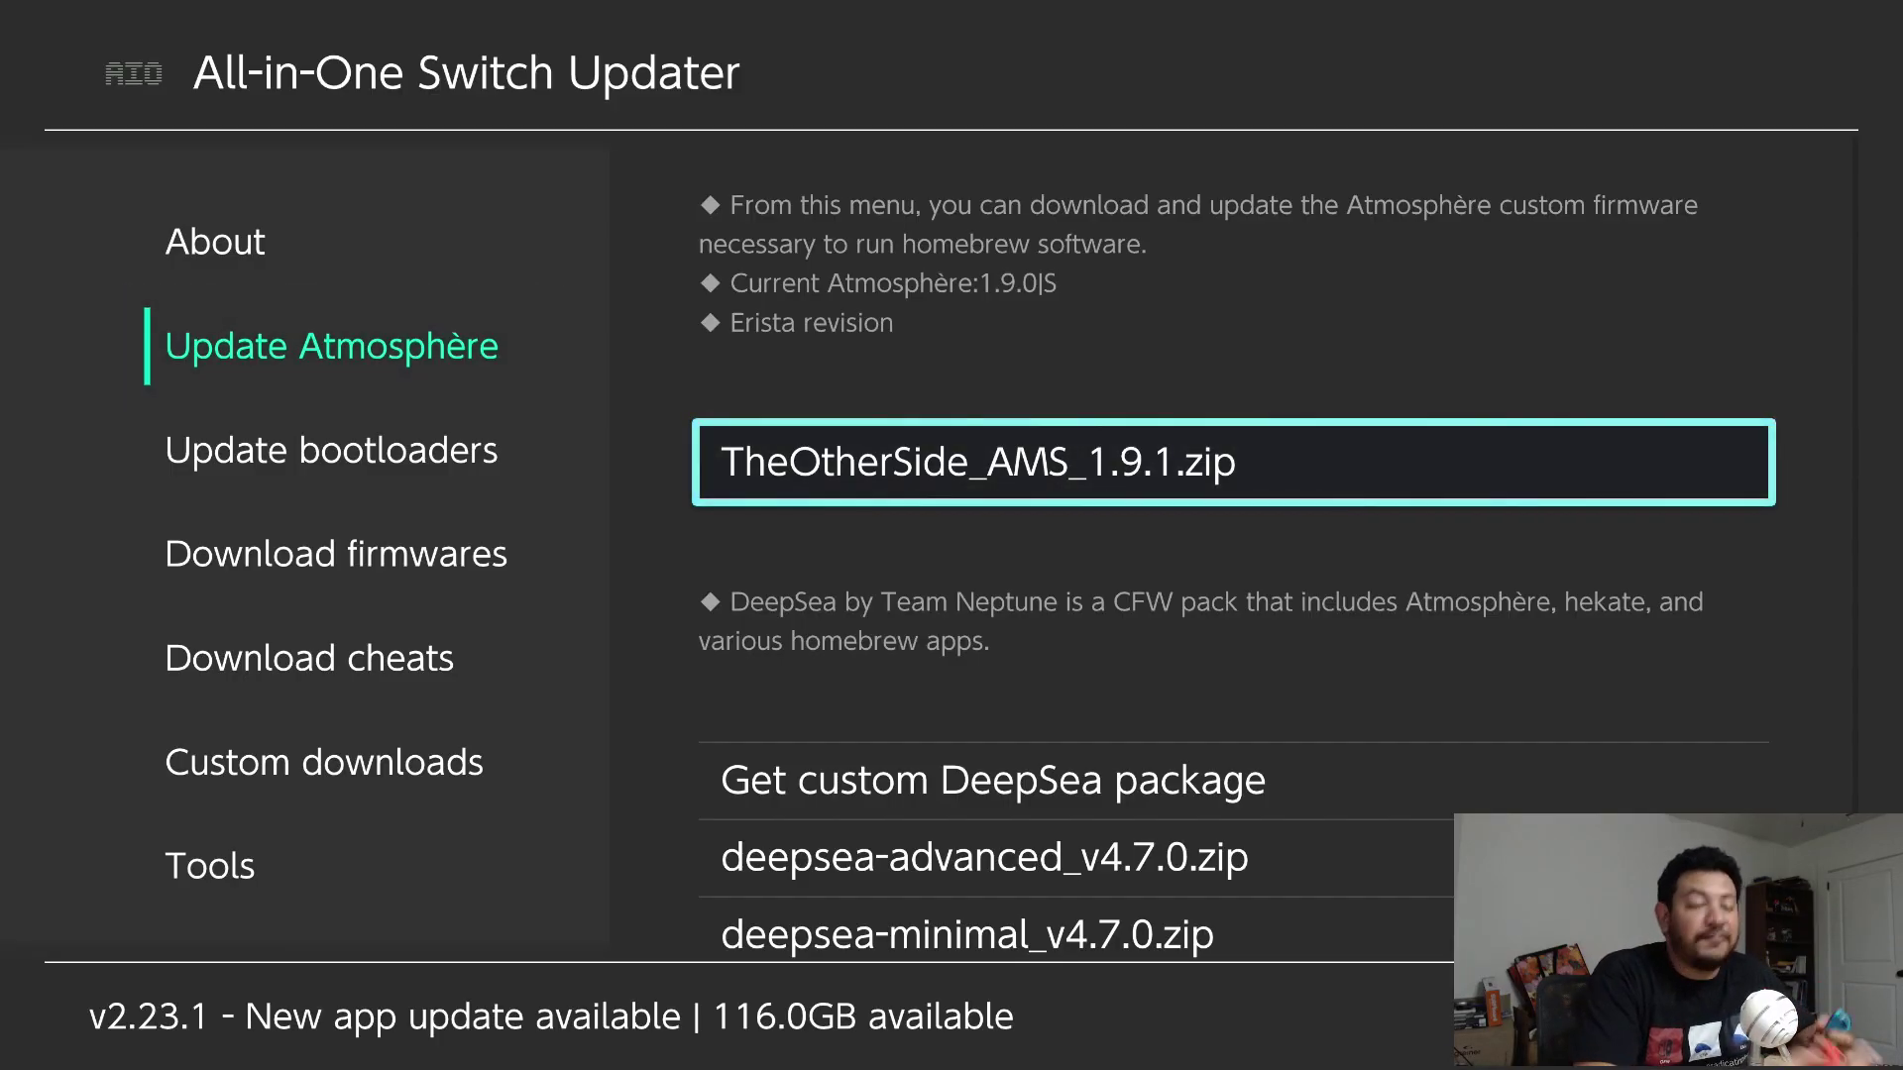
{"action": "key", "text": "Down"}
{"action": "key", "text": "Left"}
{"action": "key", "text": "Down"}
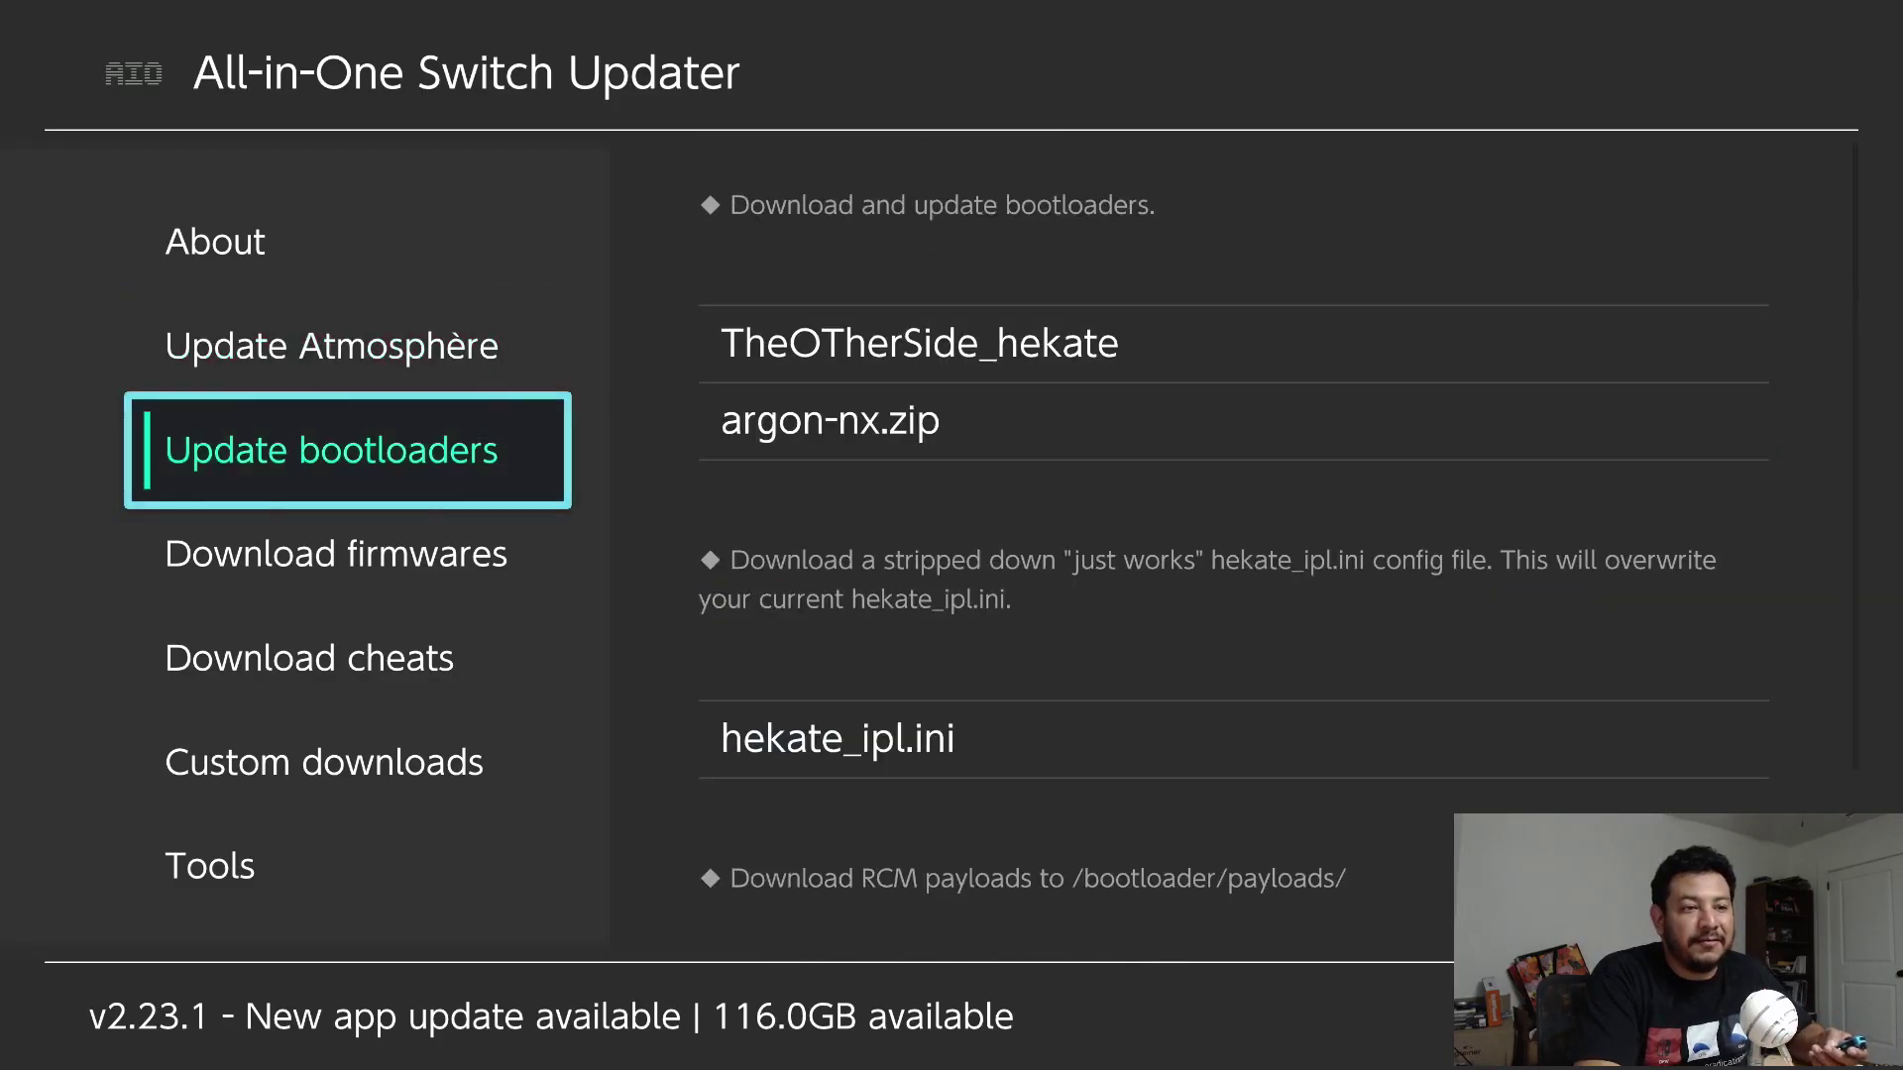
{"action": "key", "text": "Down"}
{"action": "key", "text": "Right"}
{"action": "key", "text": "Down"}
{"action": "key", "text": "Down"}
{"action": "key", "text": "Down"}
{"action": "key", "text": "Down"}
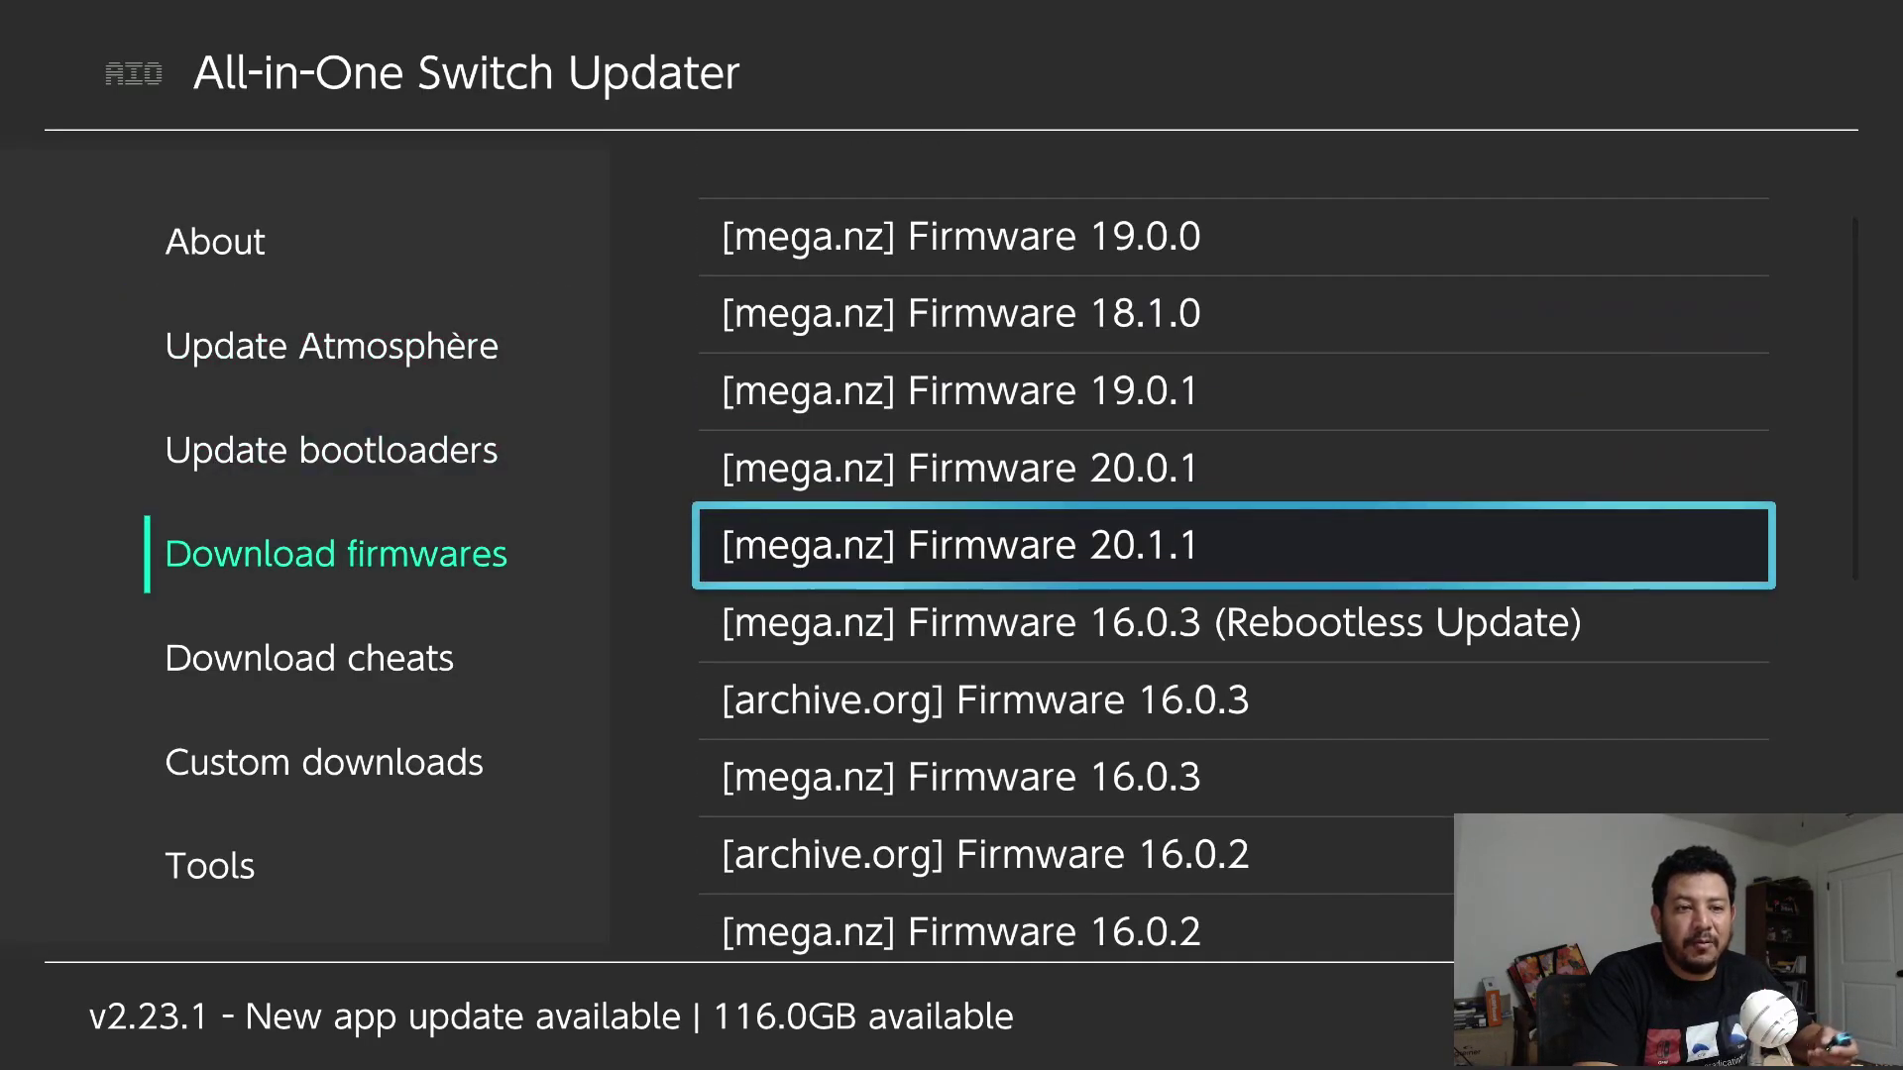
{"action": "key", "text": "Left"}
Return to Update Atmosphère and start getting TheOtherSide_AMS_1.9.1.zip
{"action": "key", "text": "Up"}
{"action": "key", "text": "Up"}
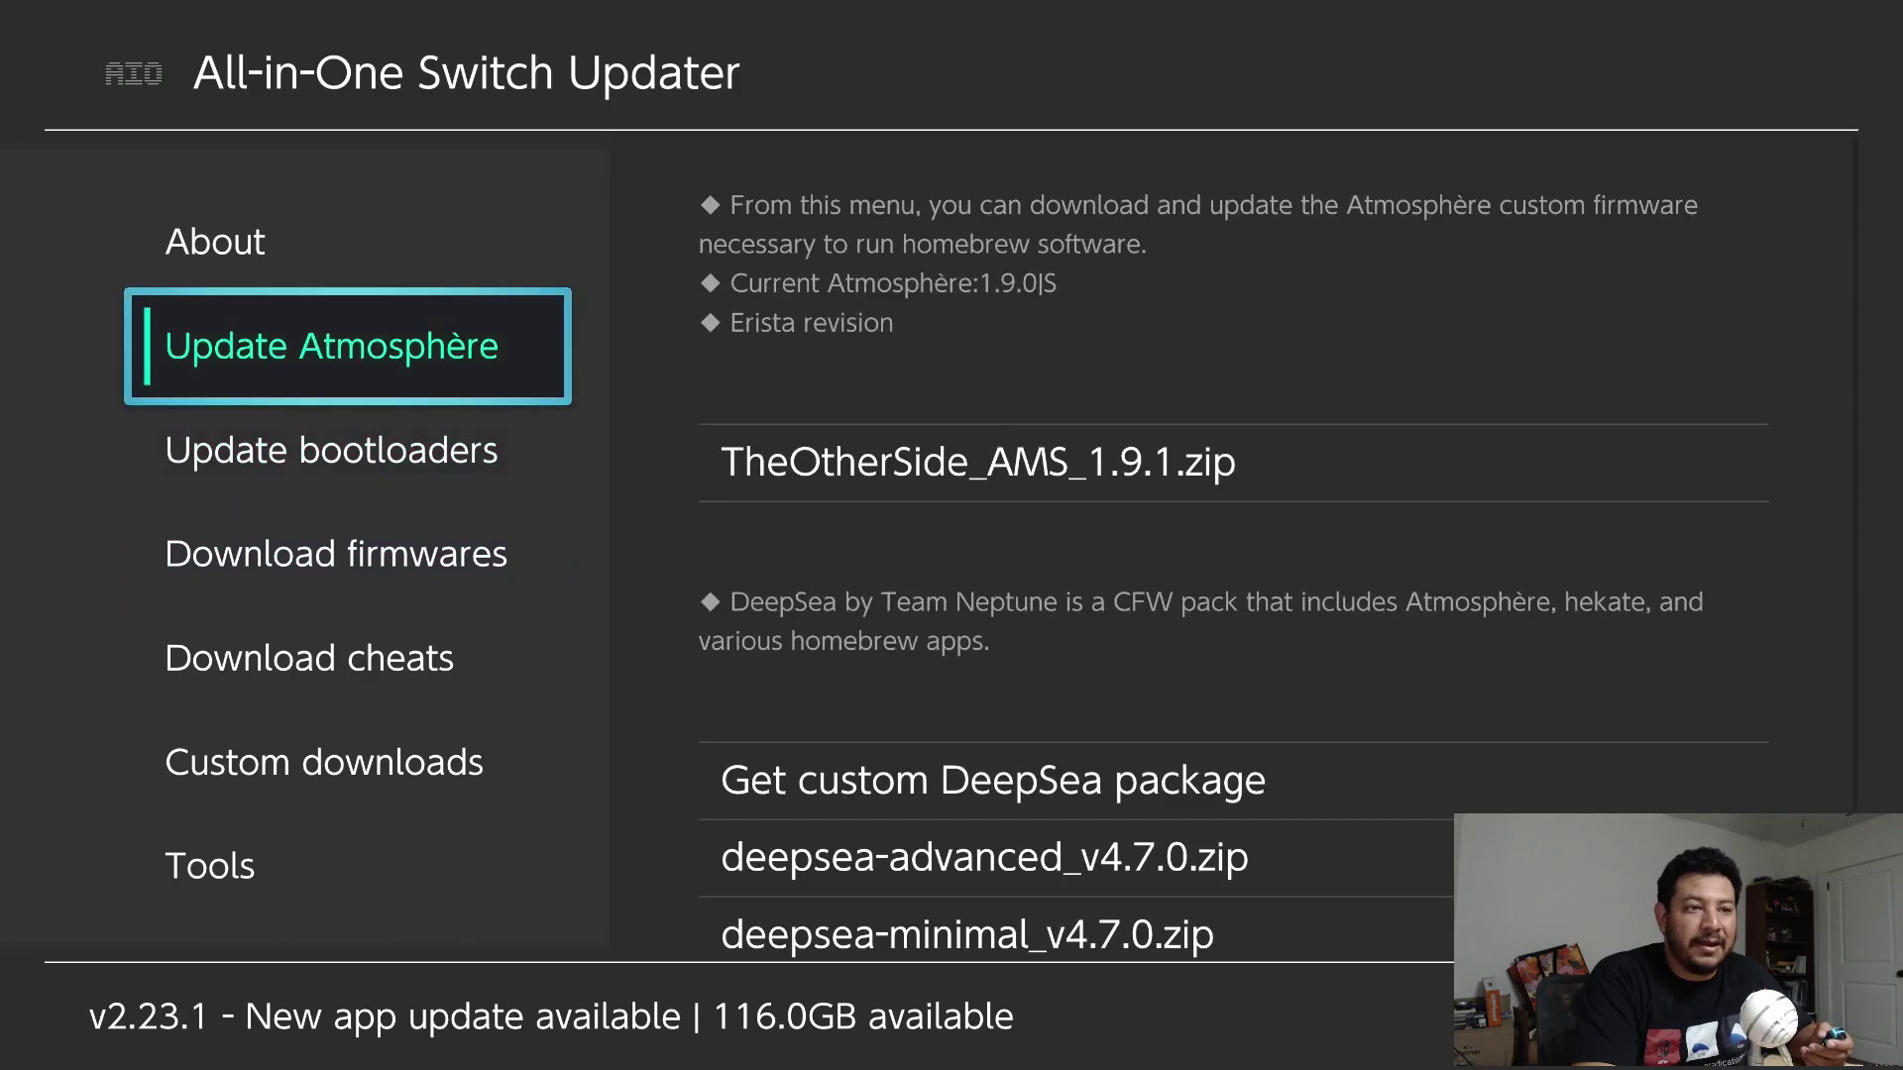
{"action": "key", "text": "Right"}
{"action": "key", "text": "Left"}
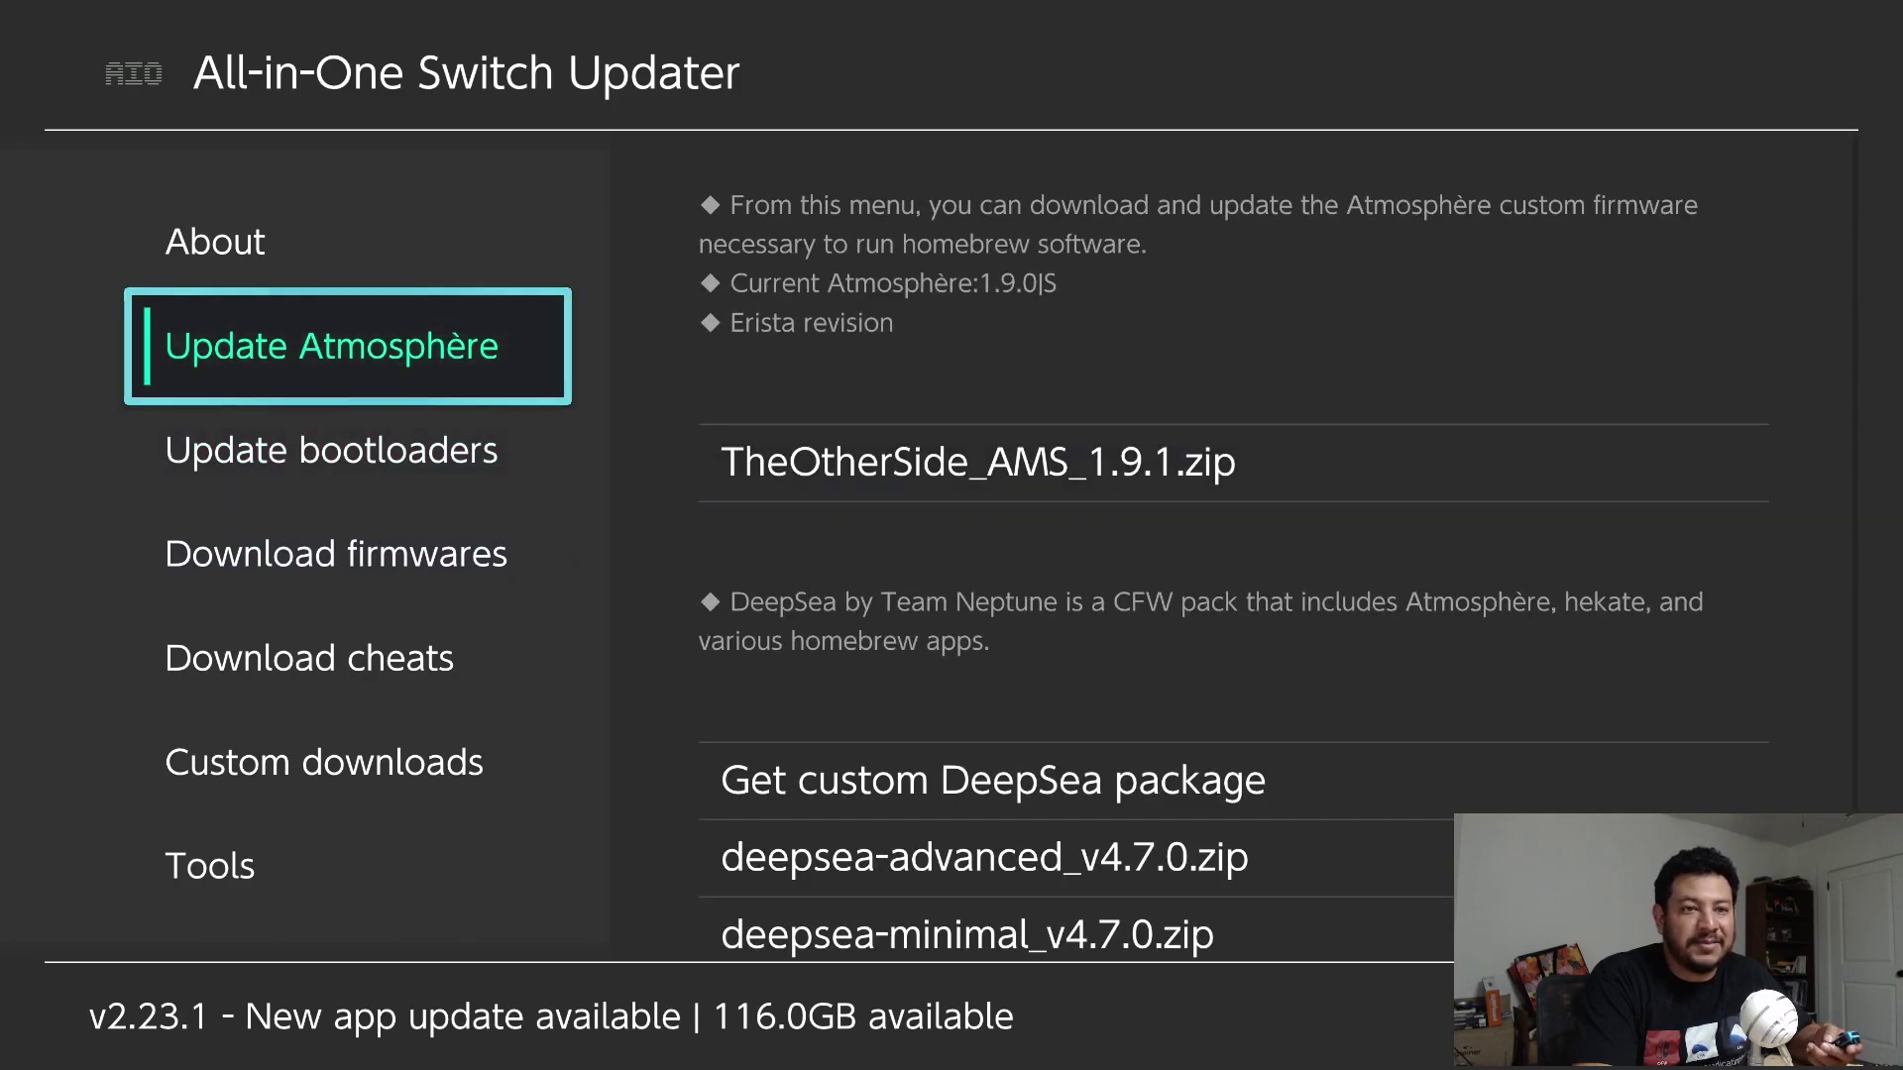
{"action": "key", "text": "Right"}
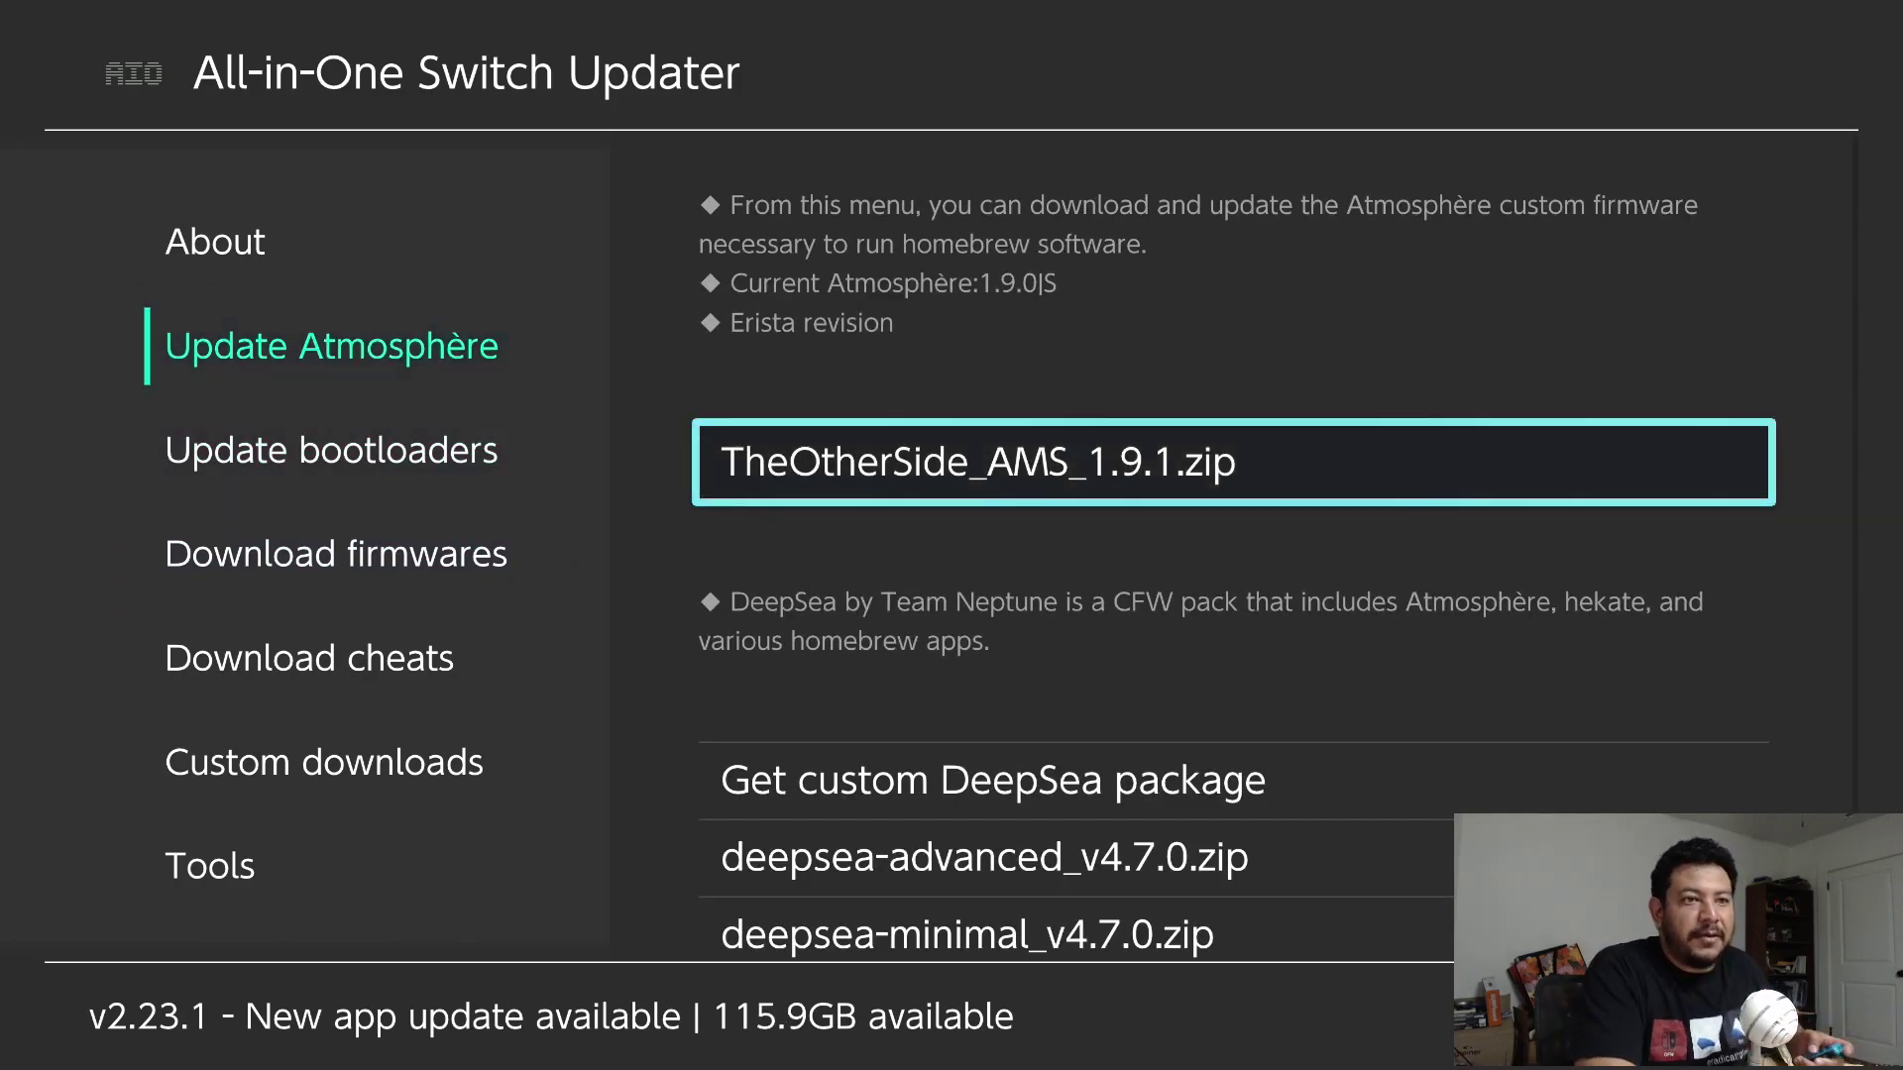
{"action": "key", "text": "Left"}
{"action": "key", "text": "Right"}
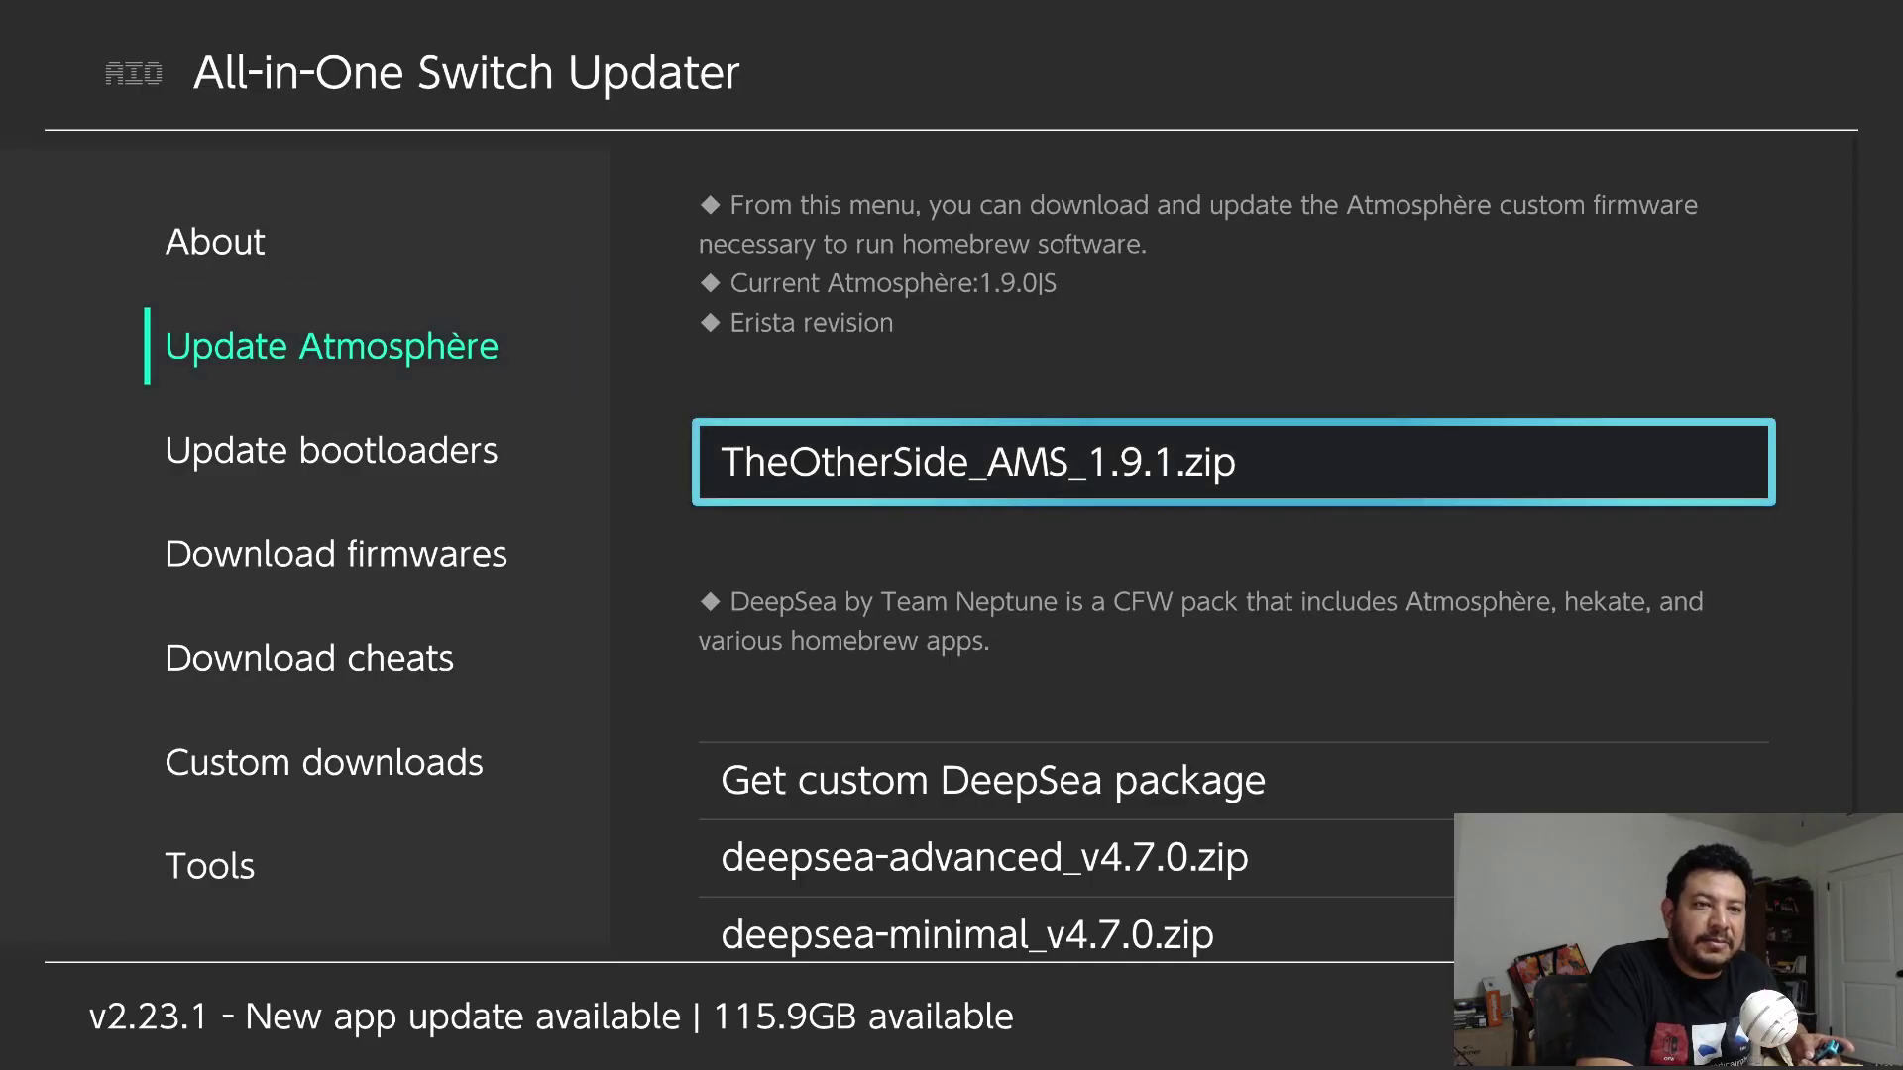
{"action": "key", "text": "Left"}
{"action": "key", "text": "Right"}
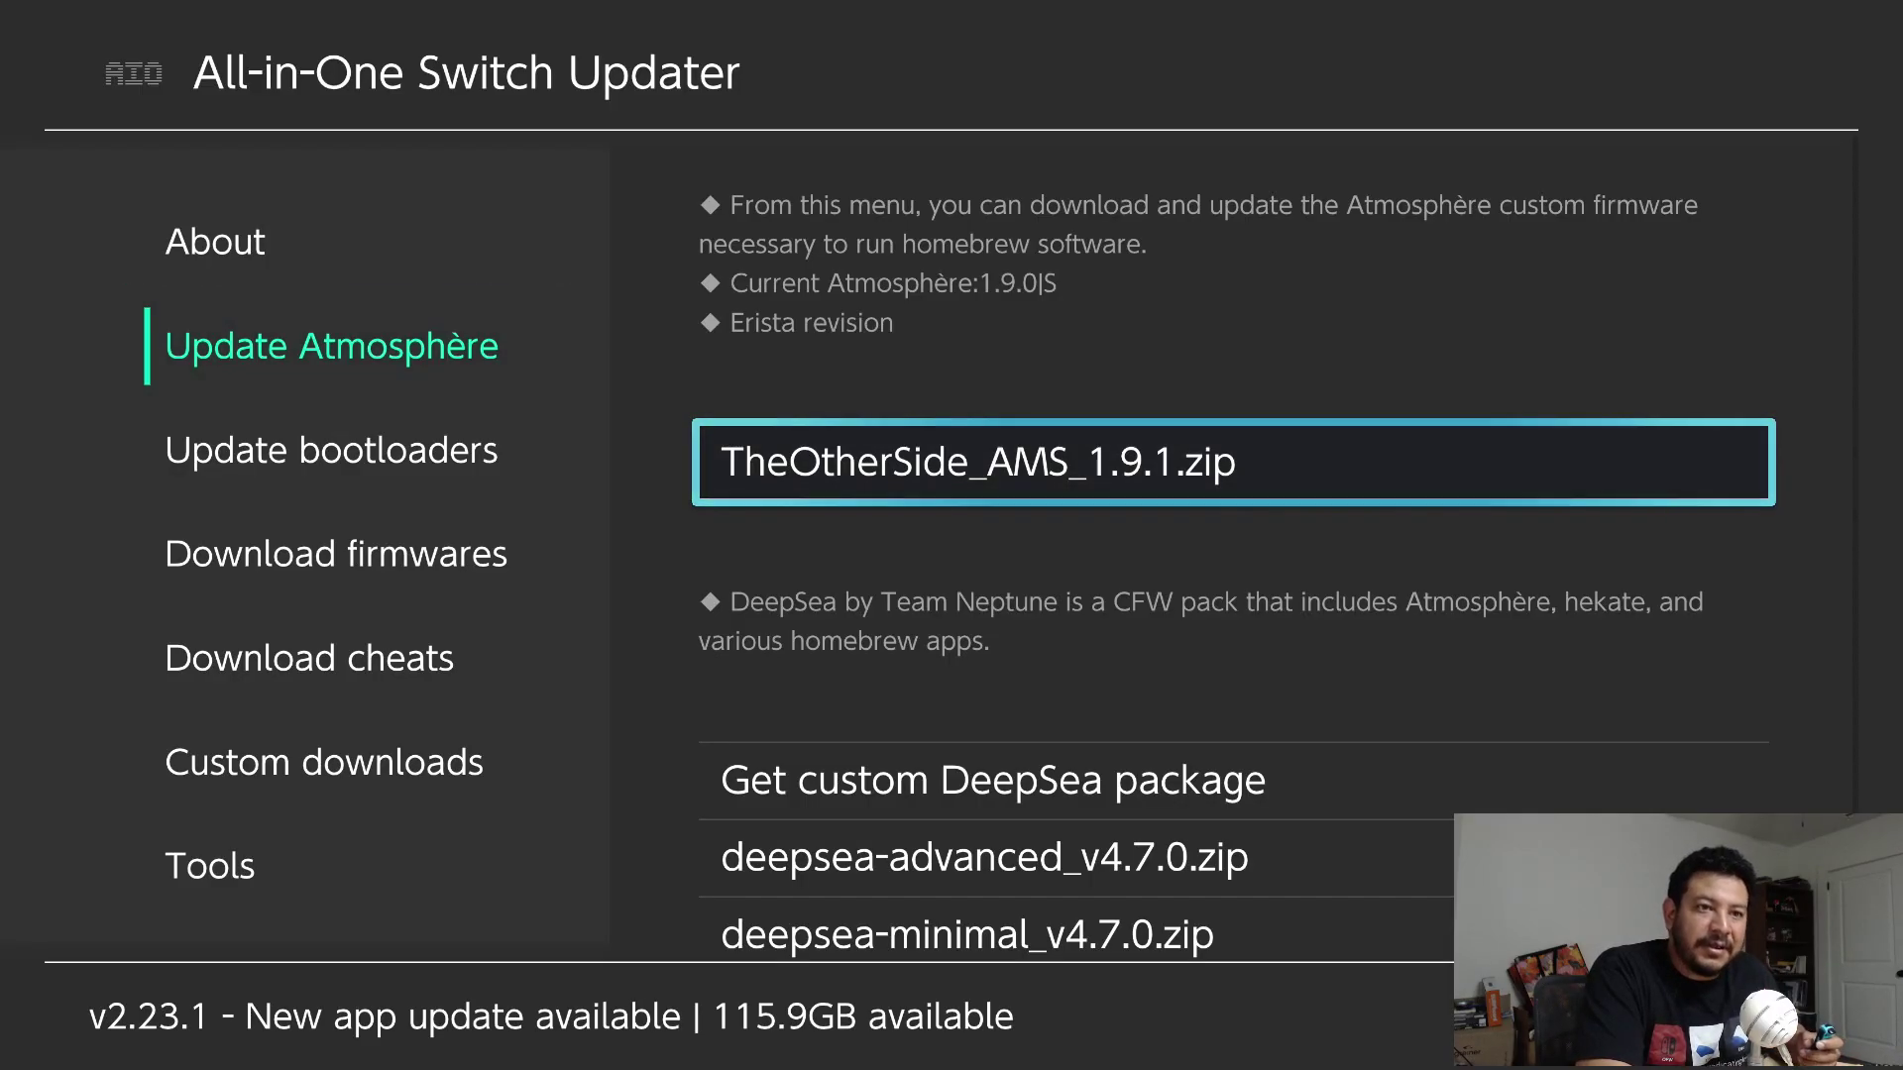
{"action": "key", "text": "Return"}
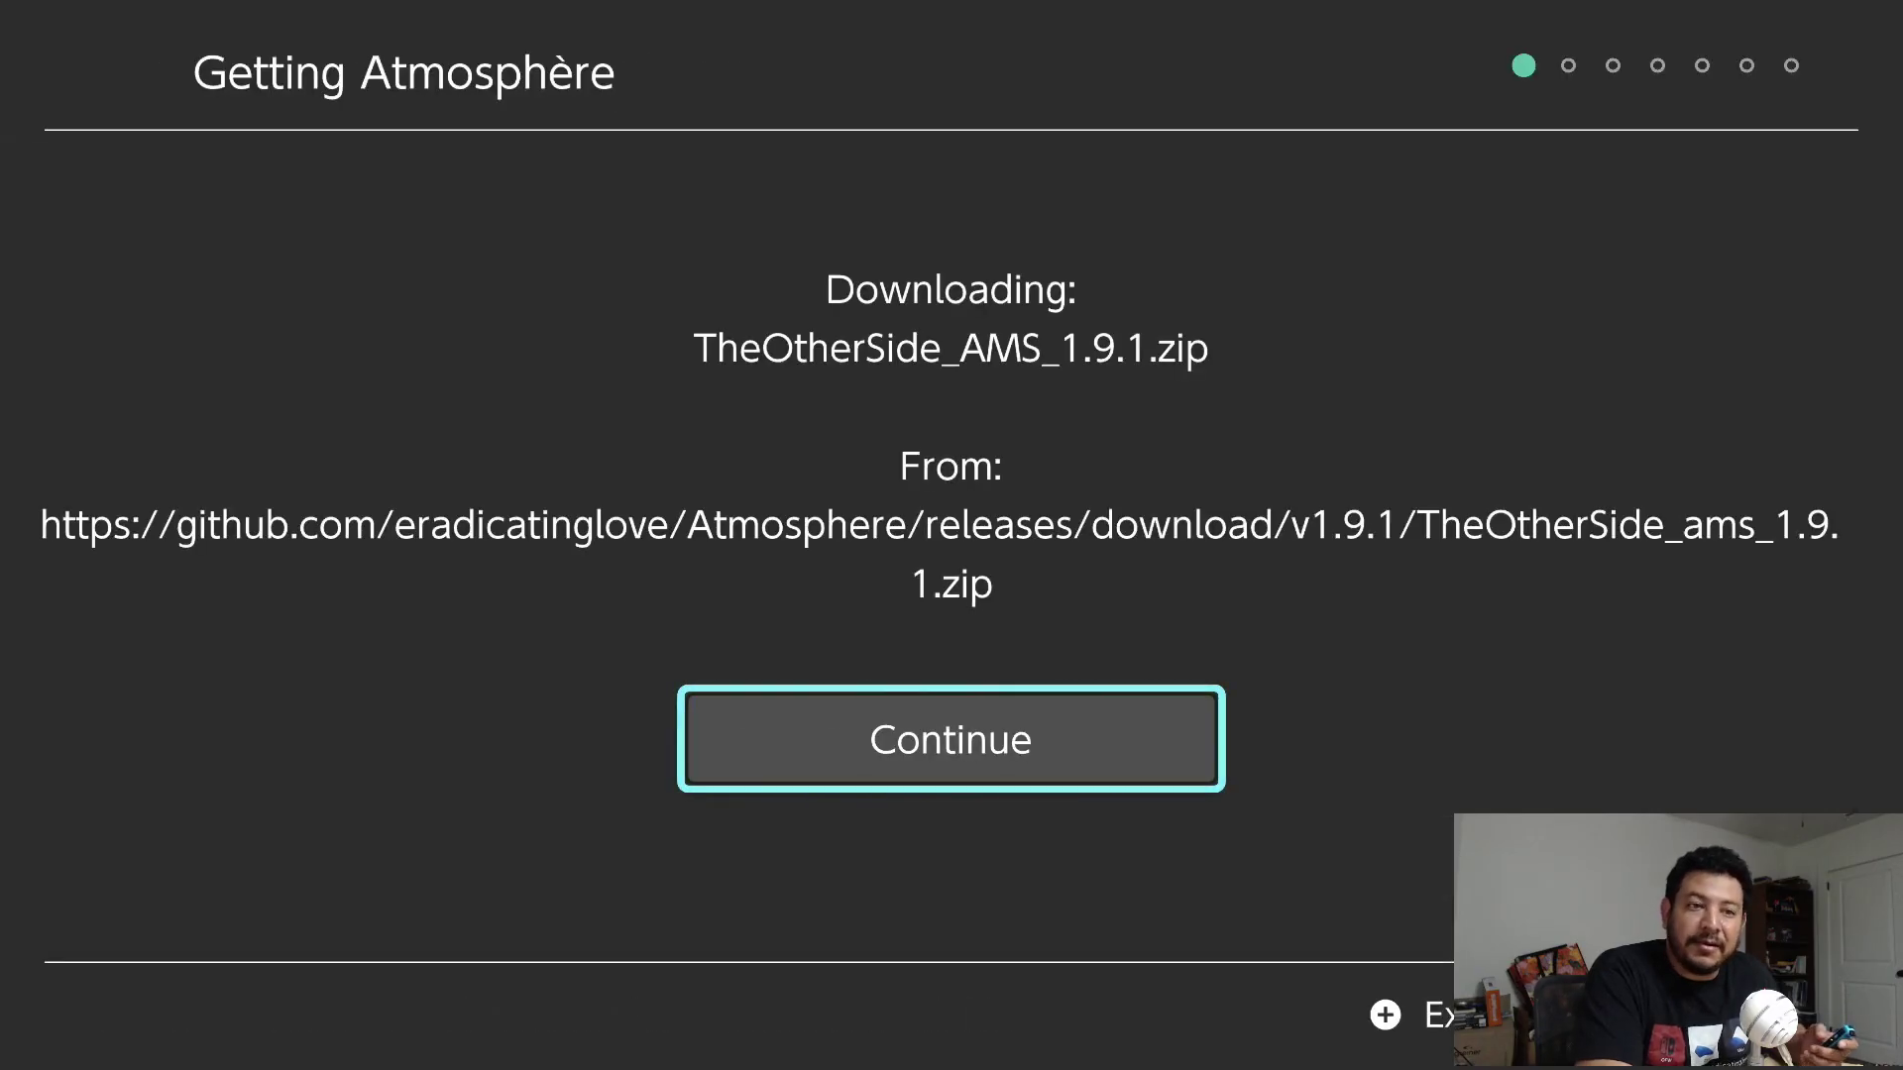
Start the Atmosphère 1.9.1 download and keep the existing .ini config files
{"action": "key", "text": "Return"}
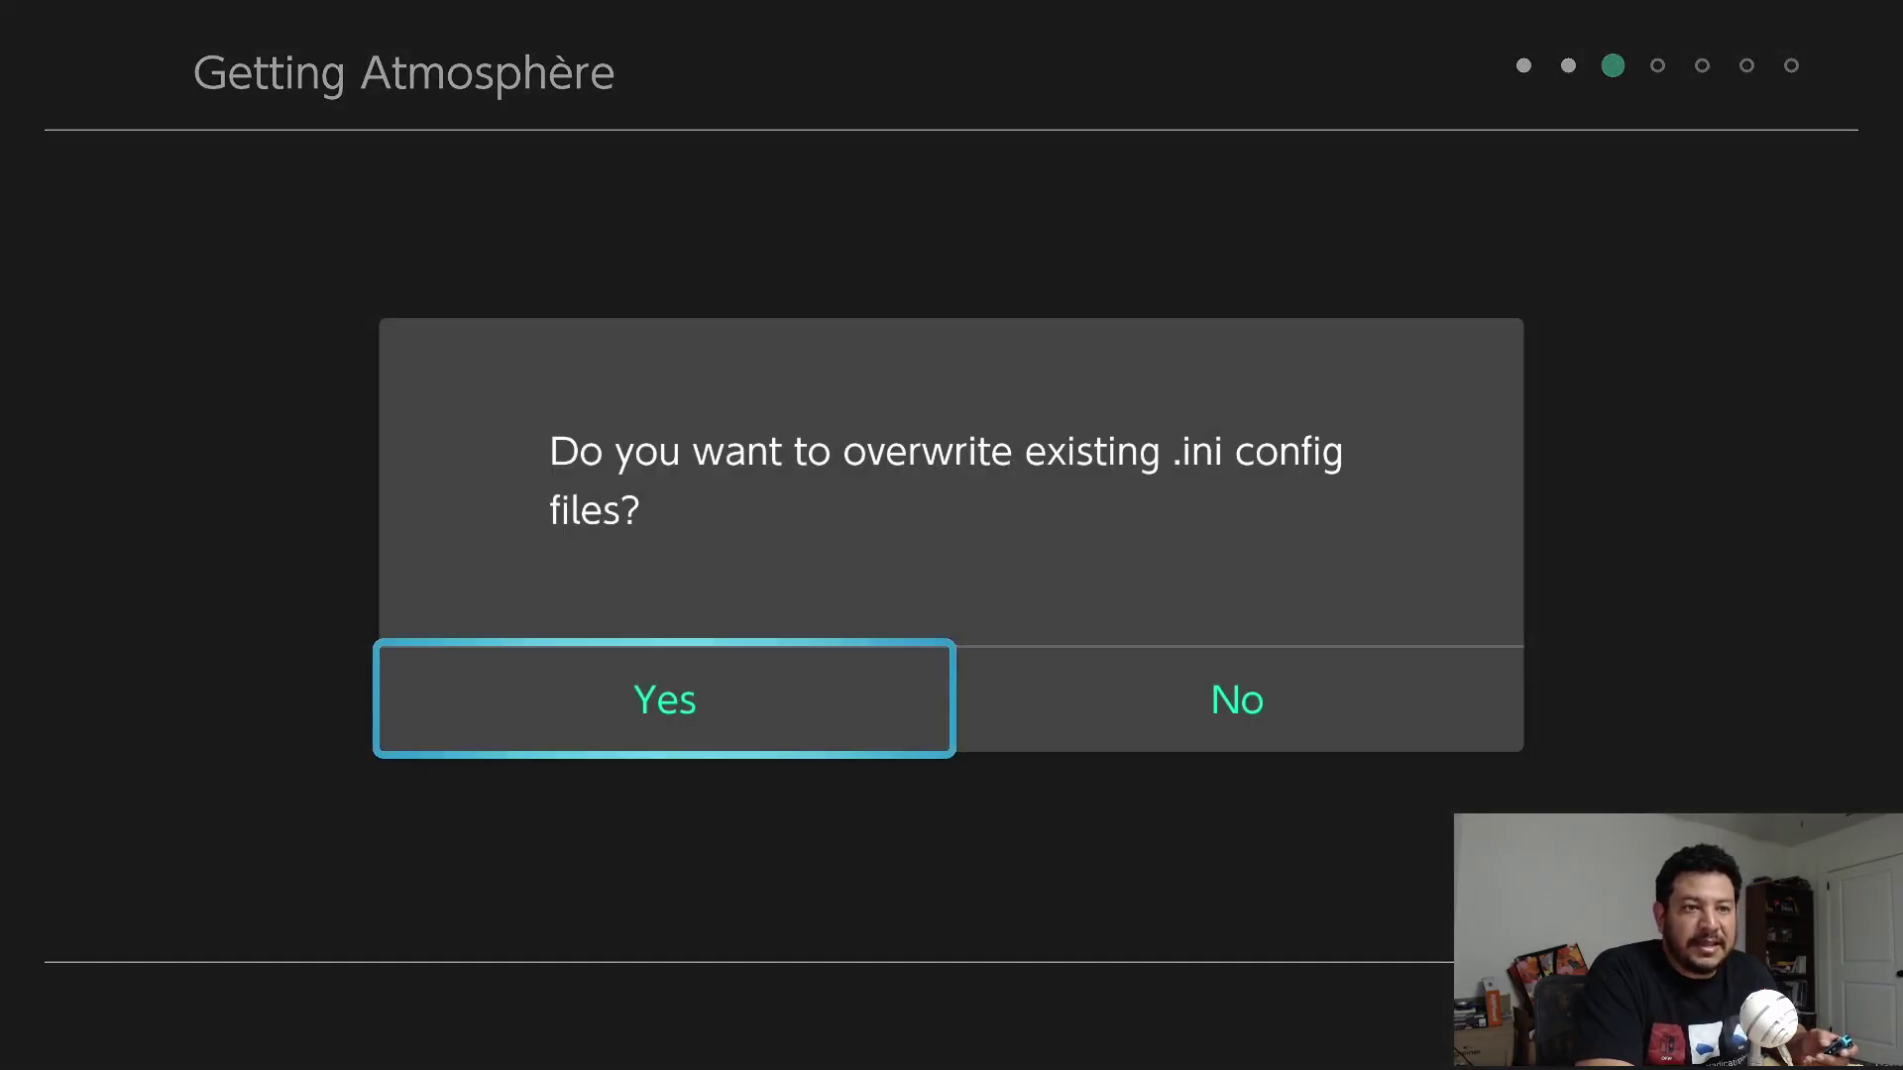
{"action": "key", "text": "Right"}
{"action": "key", "text": "Left"}
{"action": "key", "text": "Right"}
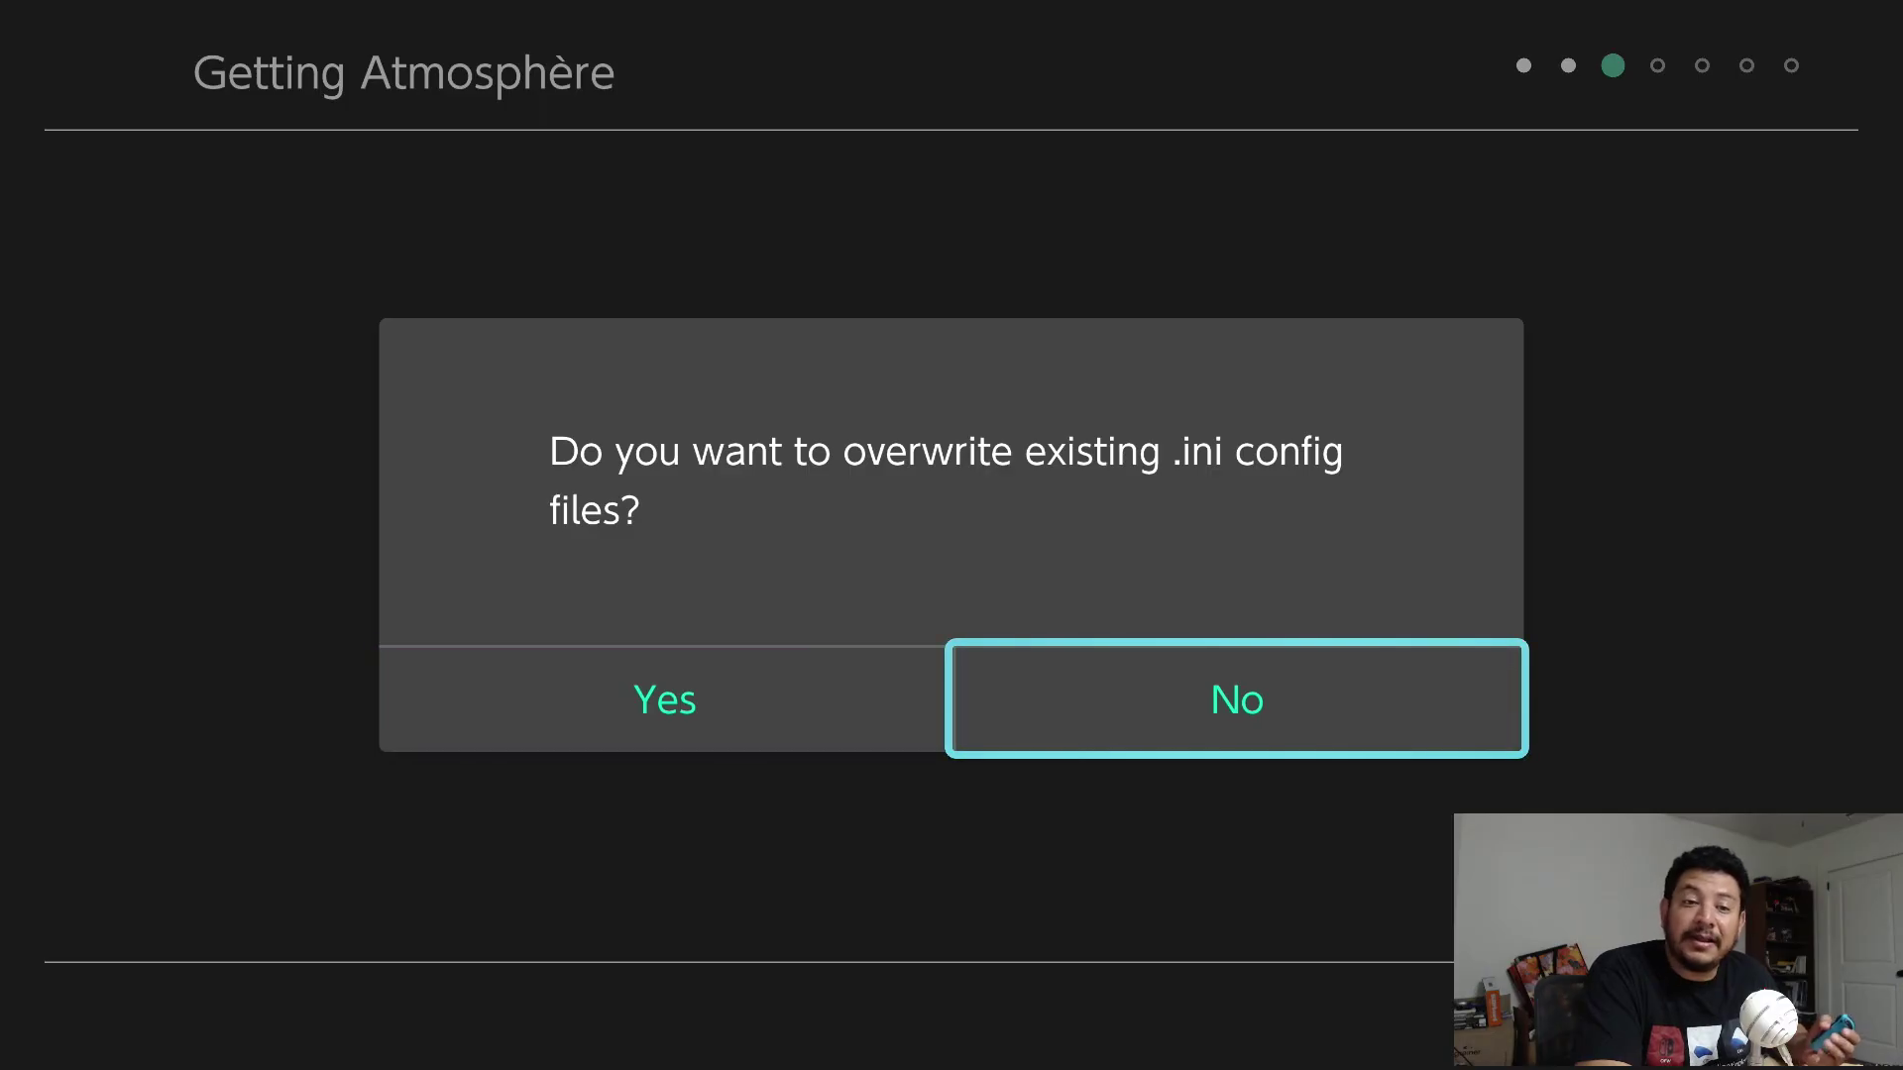
{"action": "key", "text": "Return"}
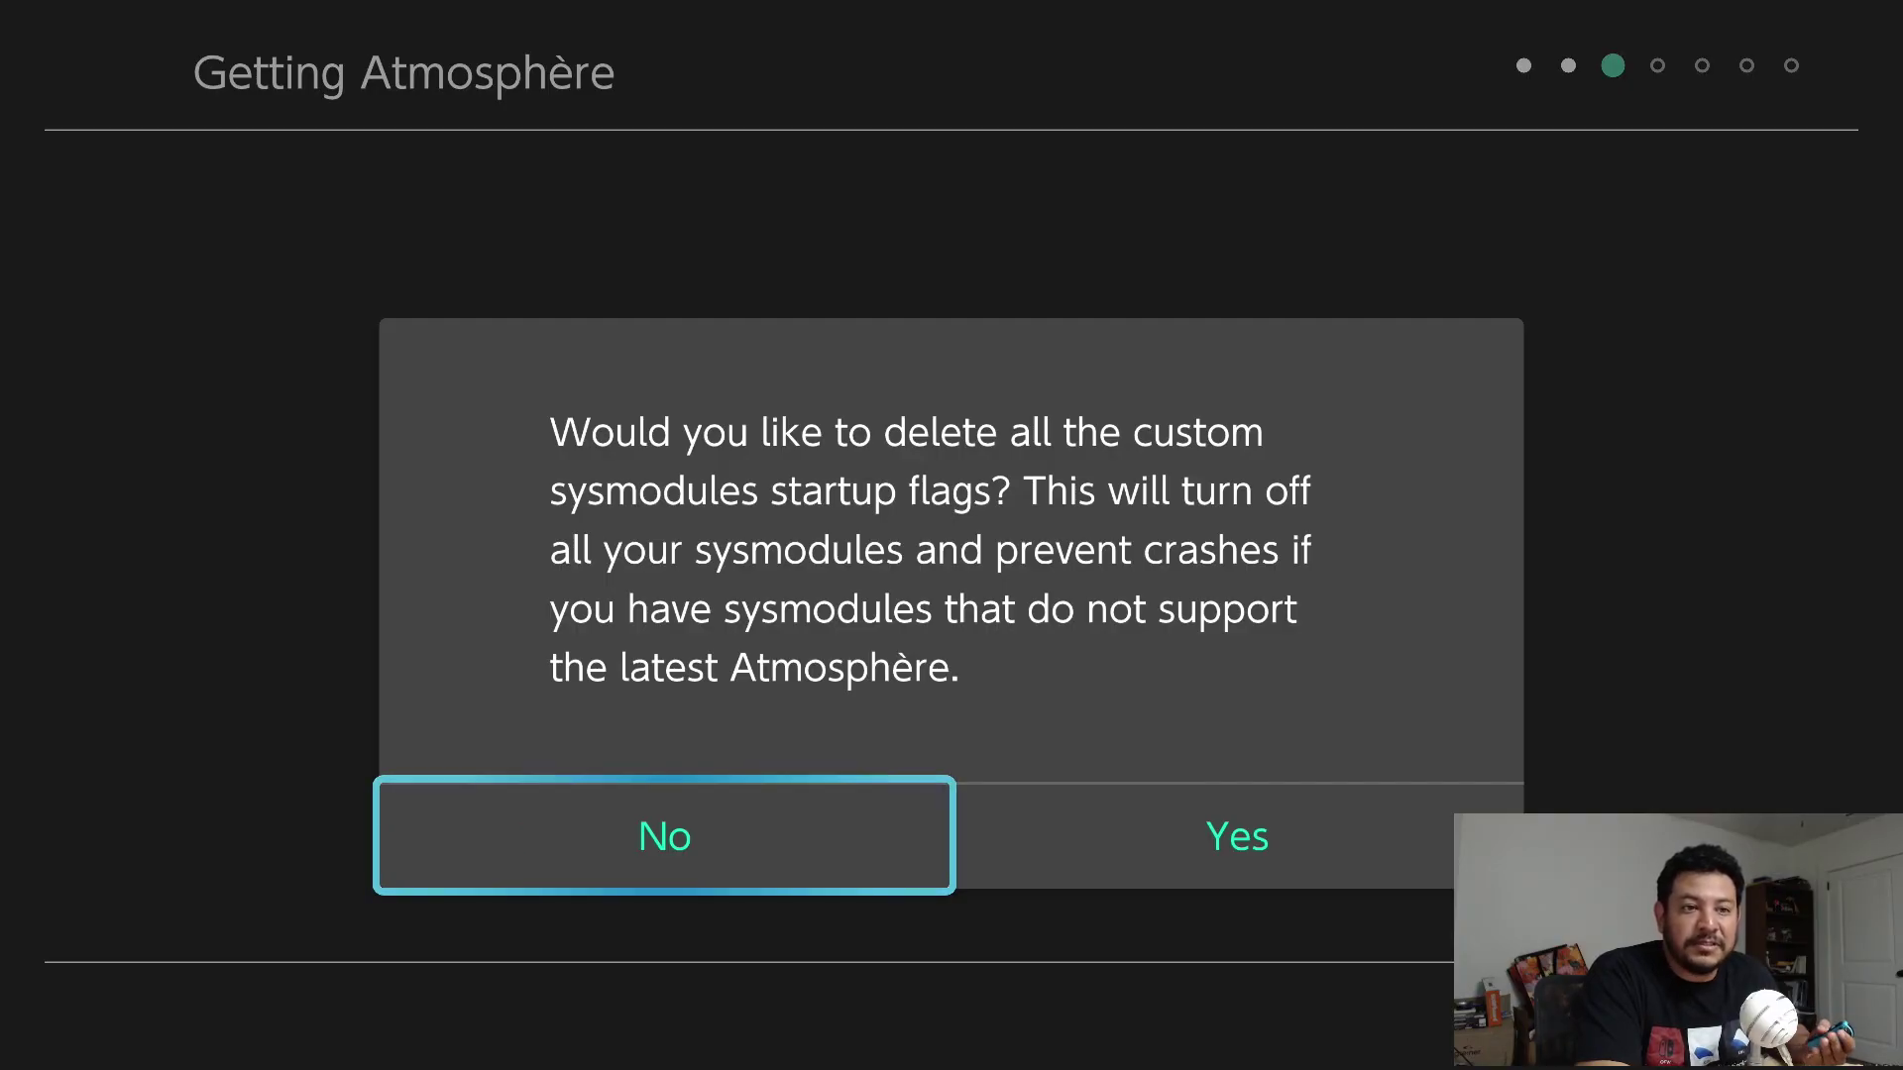
Delete all sysmodule startup flags, also download hekate 6.3.1, and allow overwriting .ini files
{"action": "key", "text": "Right"}
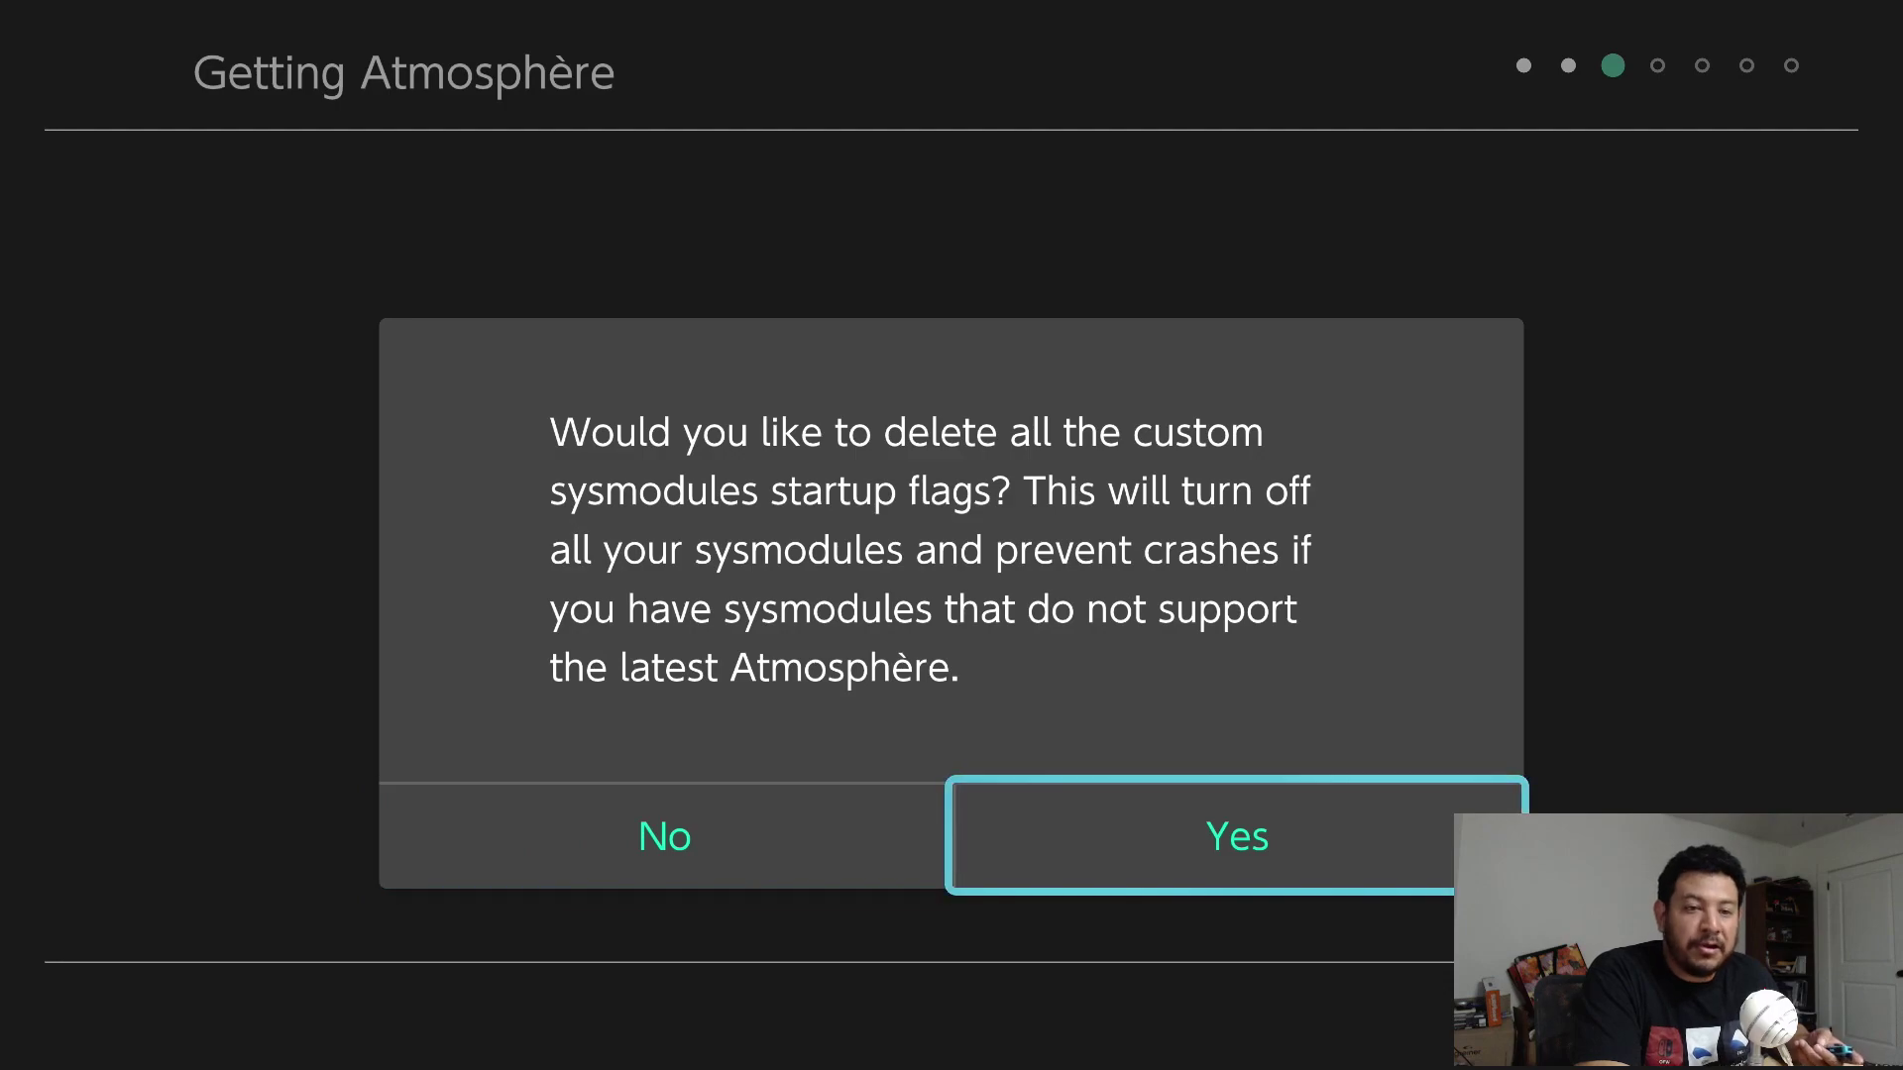
{"action": "key", "text": "Return"}
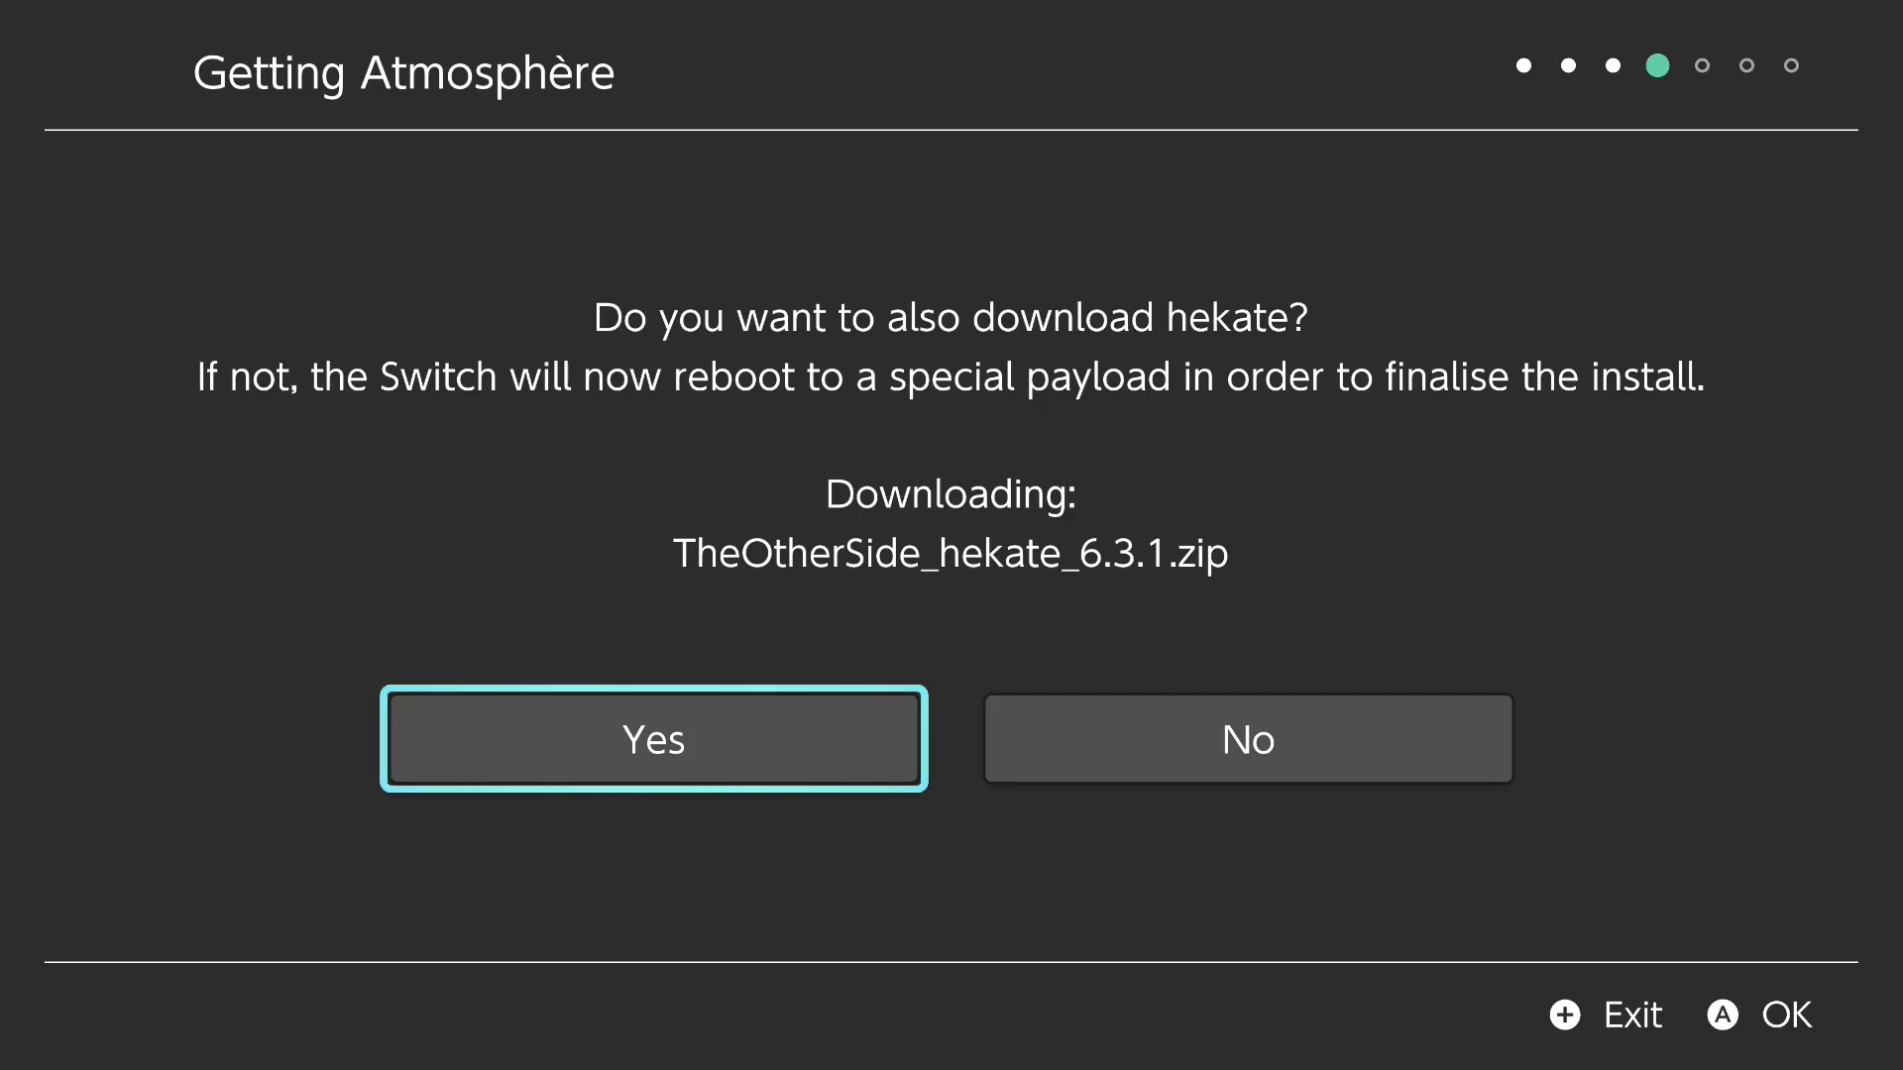
{"action": "key", "text": "Return"}
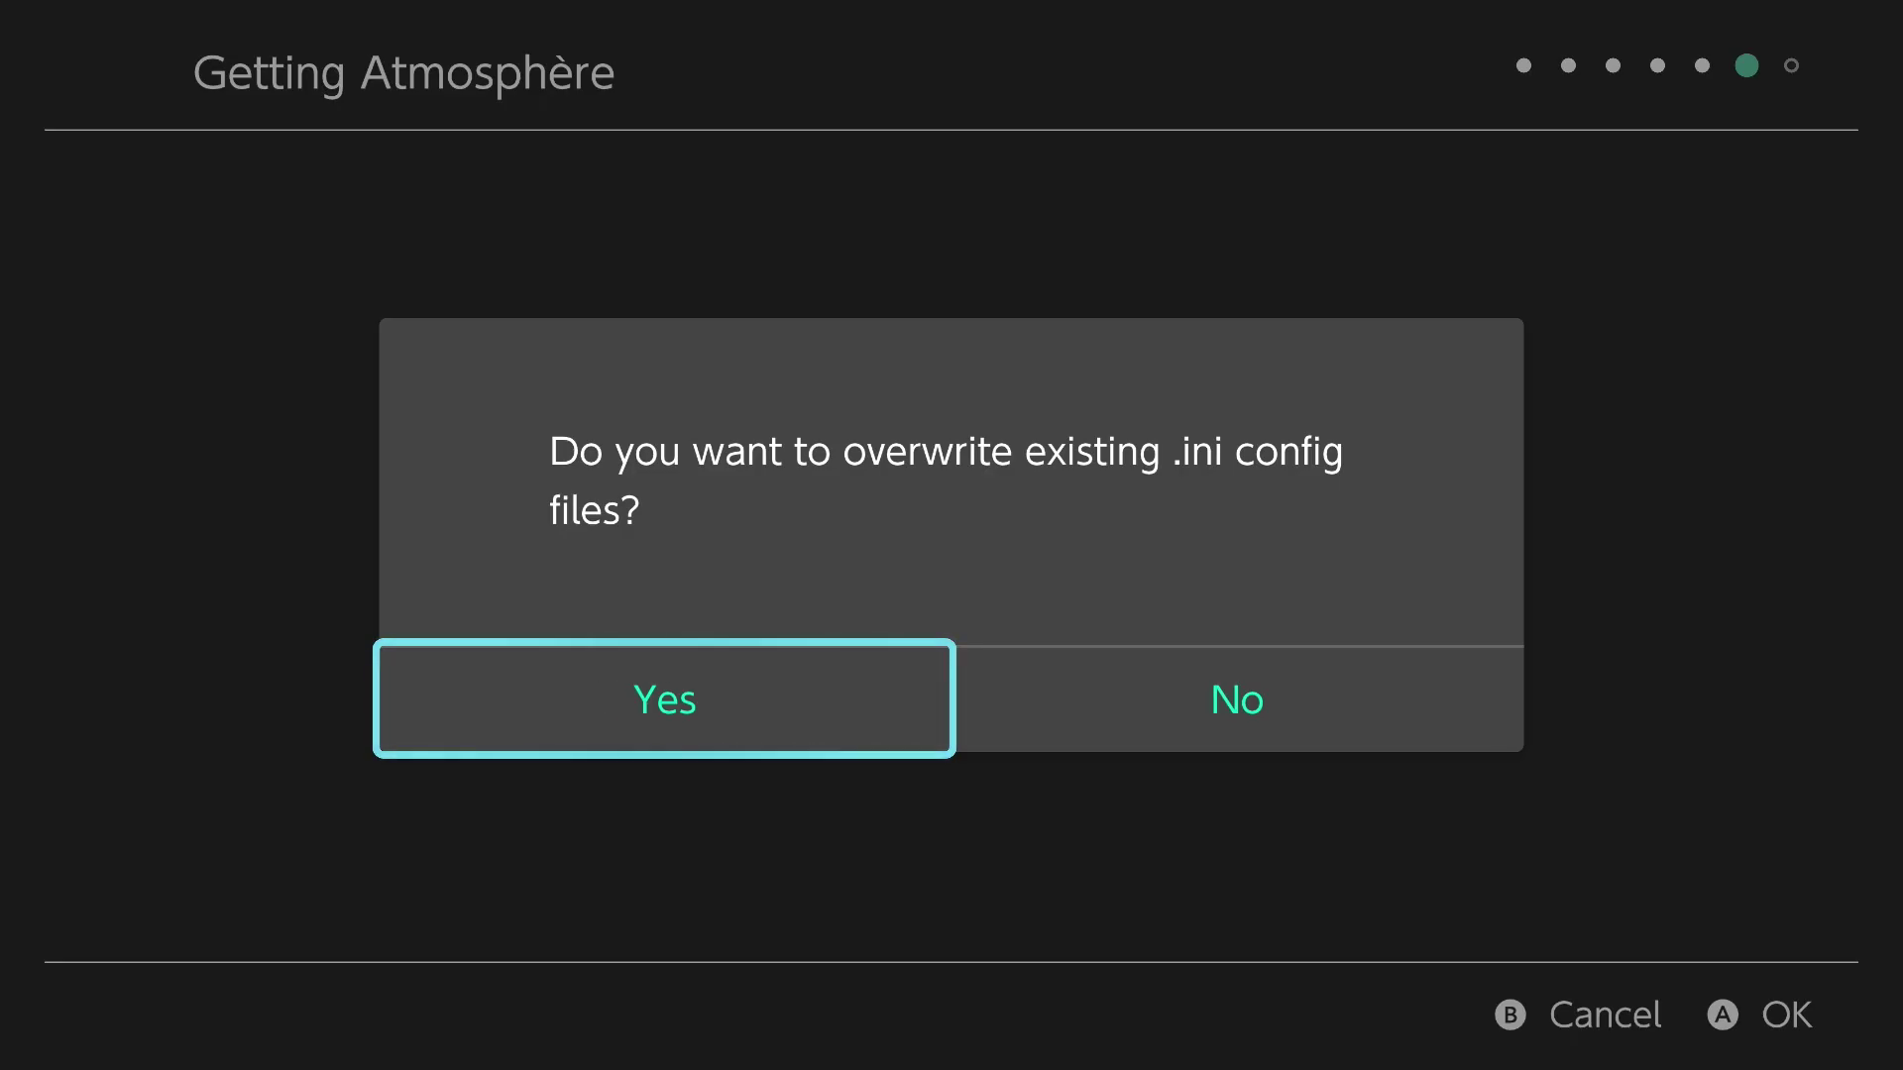
{"action": "key", "text": "Return"}
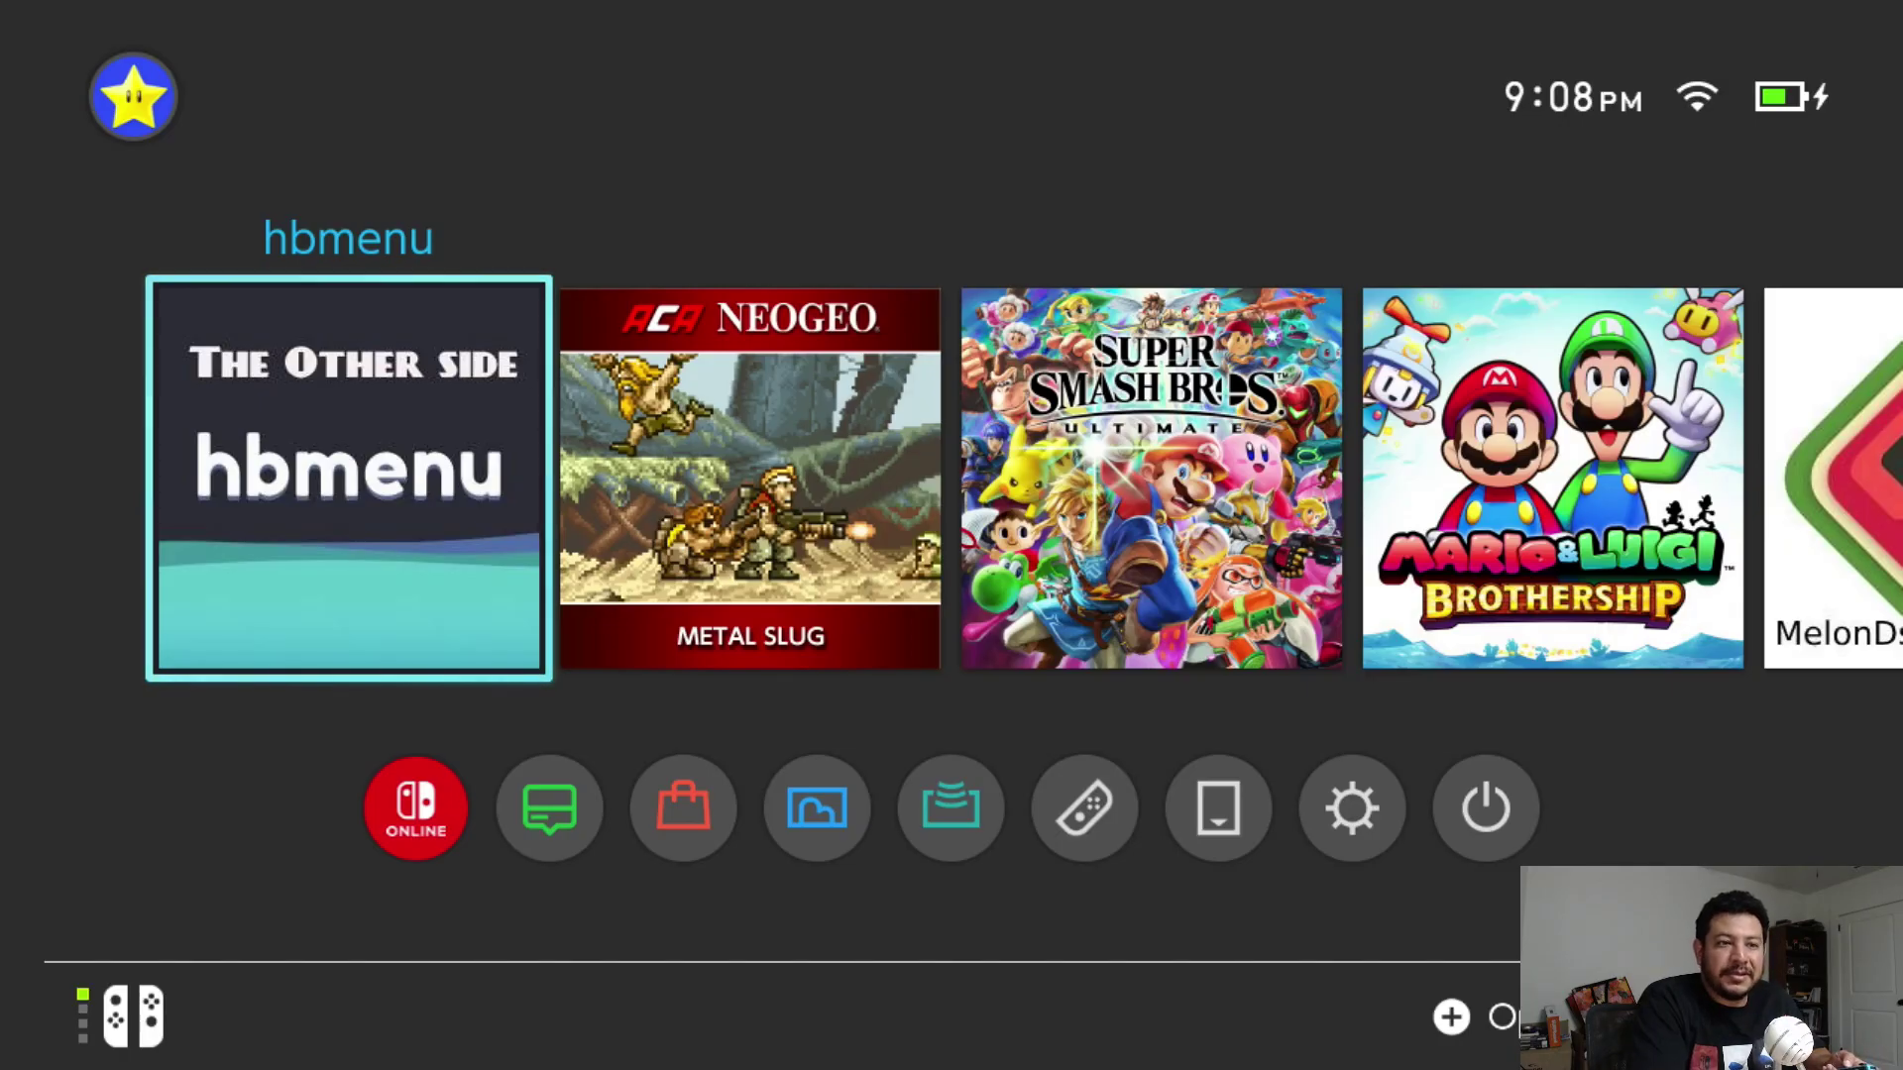
{"action": "key", "text": "Down"}
{"action": "key", "text": "Right"}
{"action": "key", "text": "Right"}
{"action": "key", "text": "Right"}
{"action": "key", "text": "Right"}
{"action": "key", "text": "Right"}
{"action": "key", "text": "Right"}
{"action": "key", "text": "Right"}
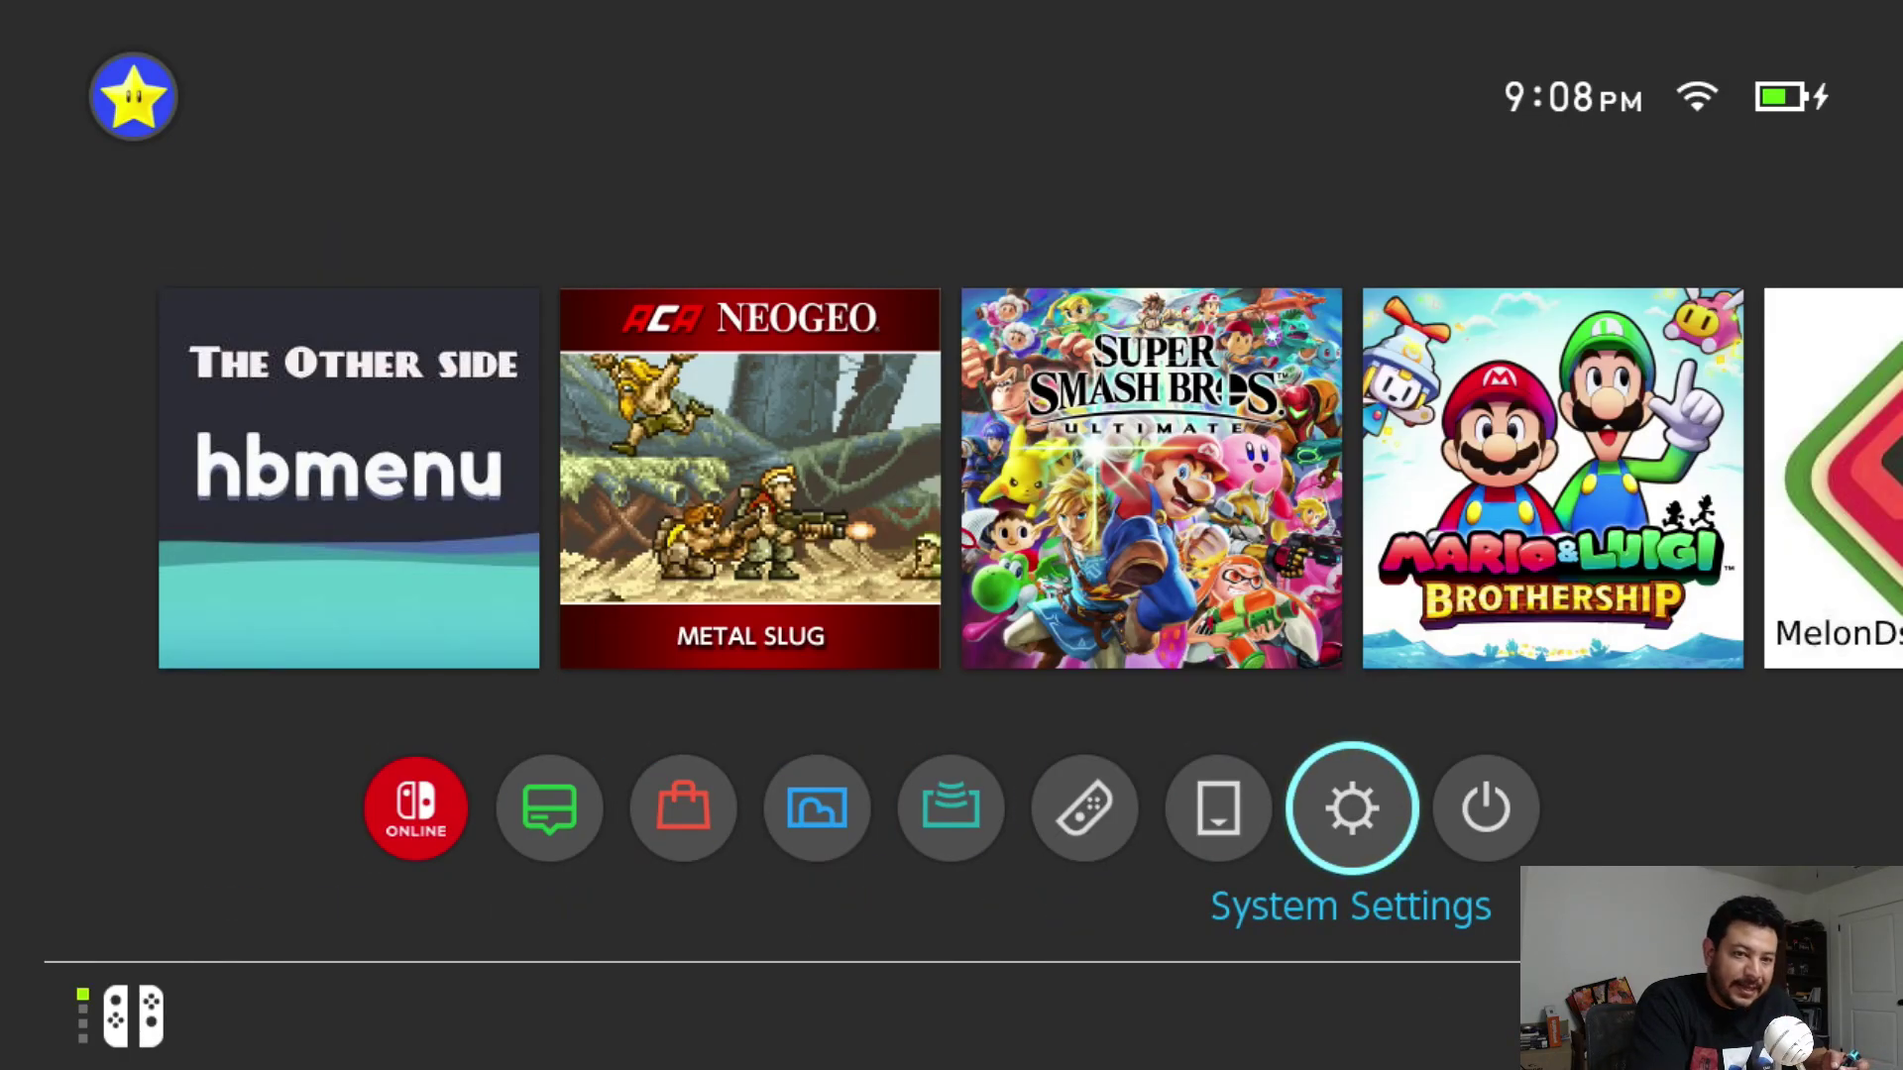
{"action": "key", "text": "Return"}
{"action": "key", "text": "Down"}
{"action": "key", "text": "Down"}
{"action": "key", "text": "Down"}
{"action": "key", "text": "Down"}
{"action": "key", "text": "Down"}
{"action": "key", "text": "Down"}
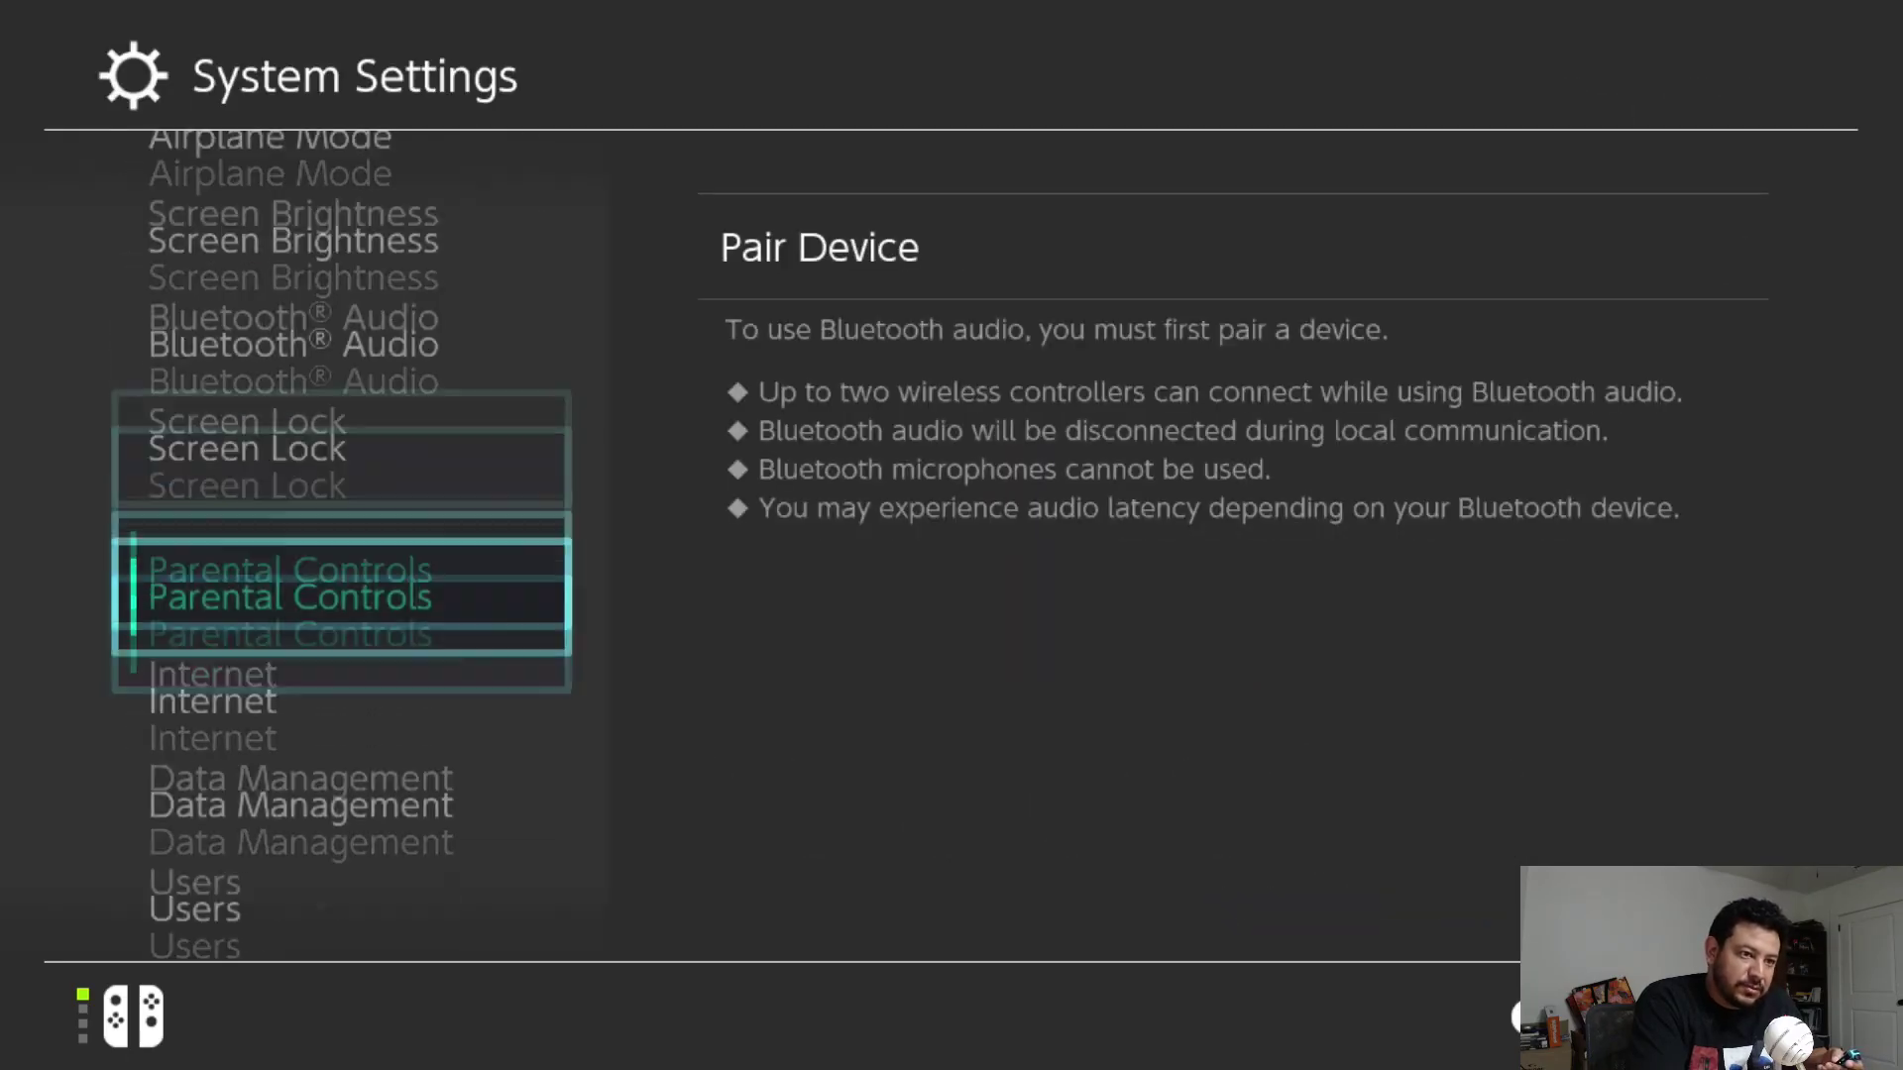
{"action": "key", "text": "Down"}
{"action": "key", "text": "Down"}
{"action": "key", "text": "Down"}
{"action": "key", "text": "Down"}
{"action": "key", "text": "Down"}
{"action": "key", "text": "Down"}
{"action": "key", "text": "Down"}
{"action": "key", "text": "Down"}
{"action": "key", "text": "Down"}
{"action": "key", "text": "Right"}
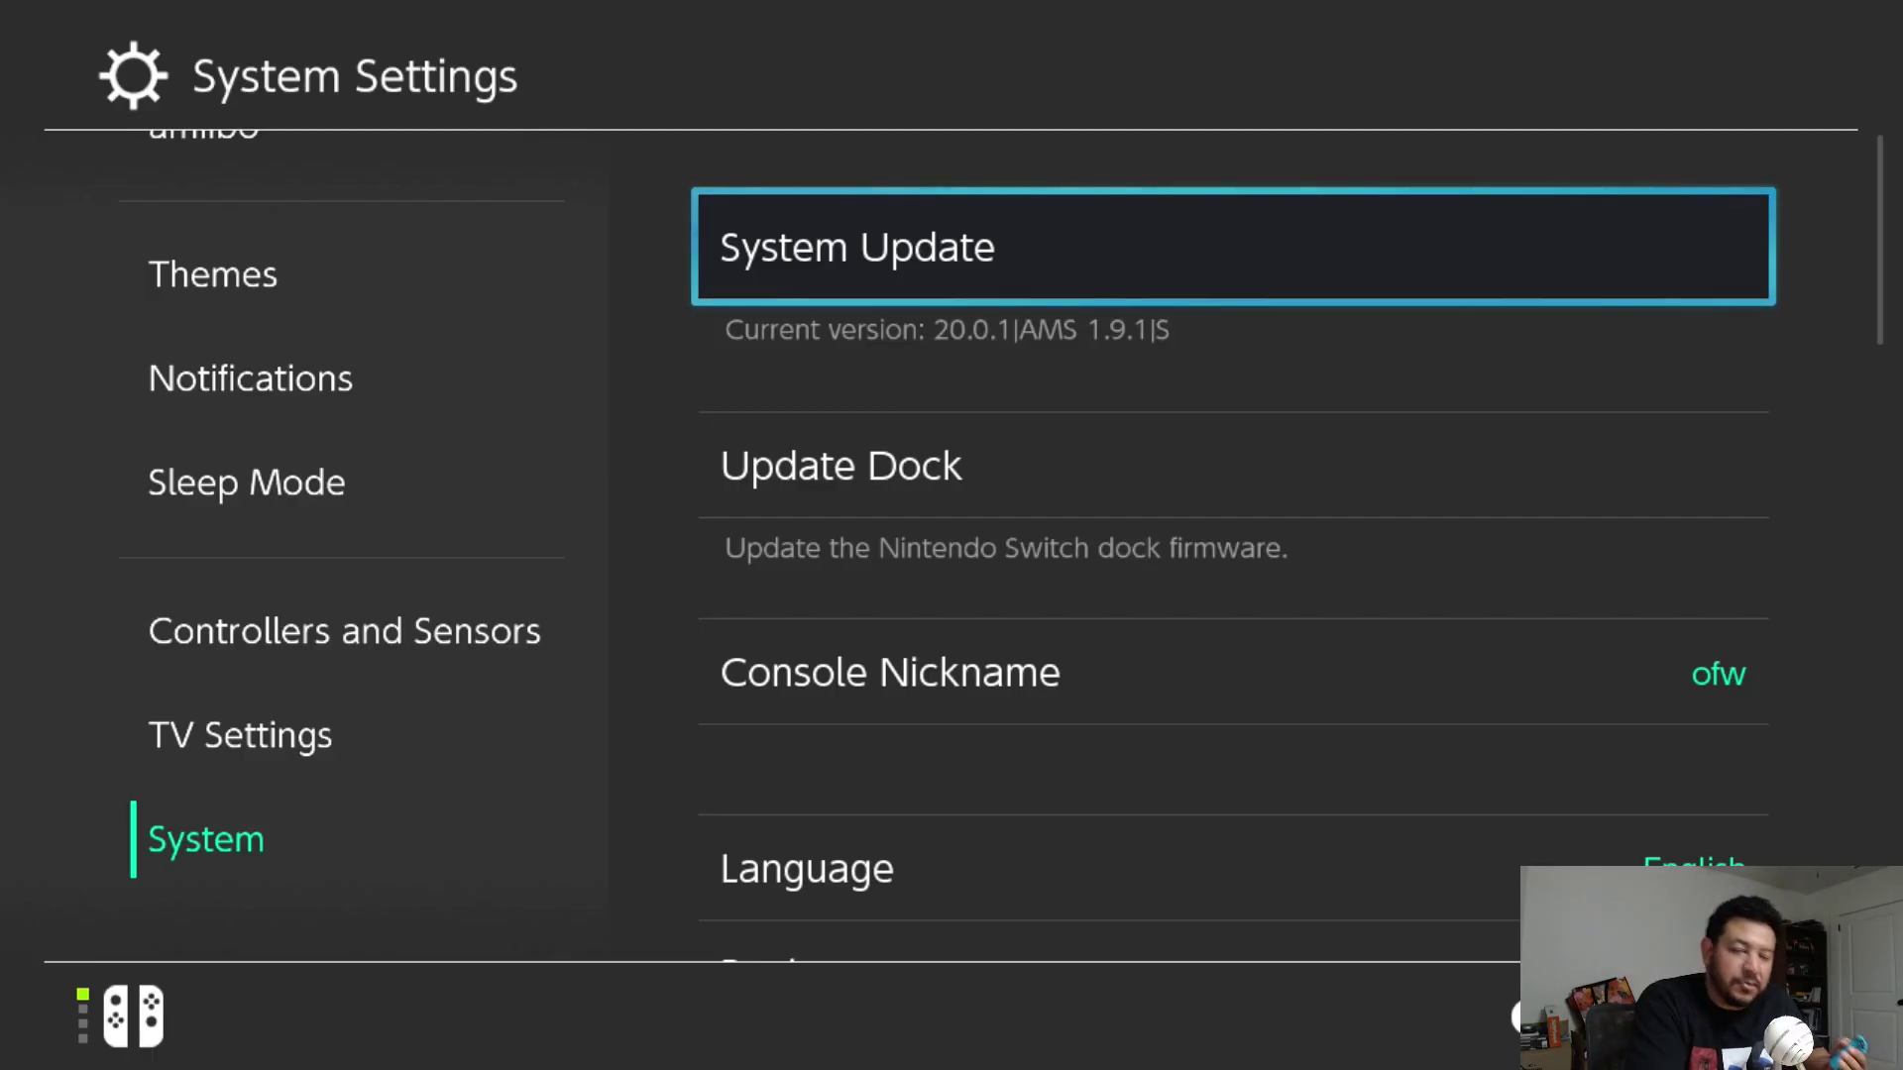
{"action": "key", "text": "Down"}
{"action": "key", "text": "Up"}
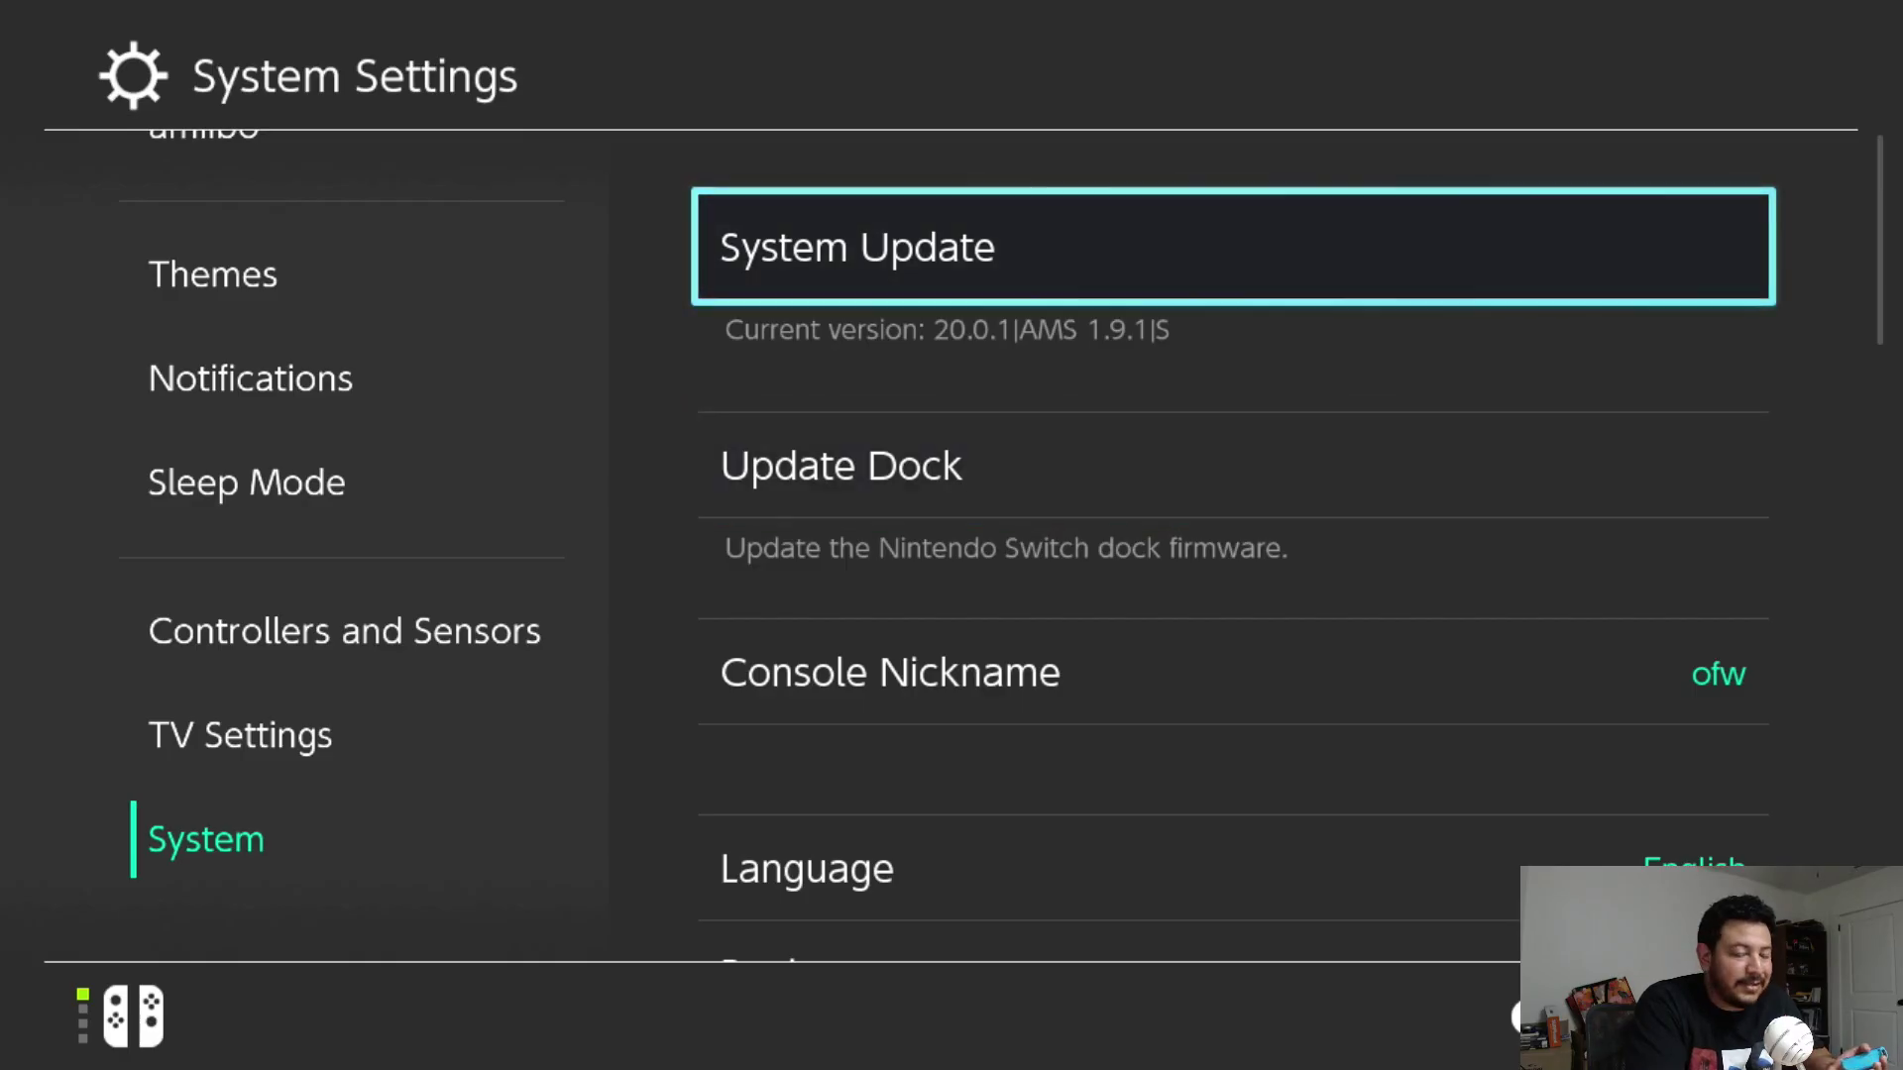
{"action": "key", "text": "Escape"}
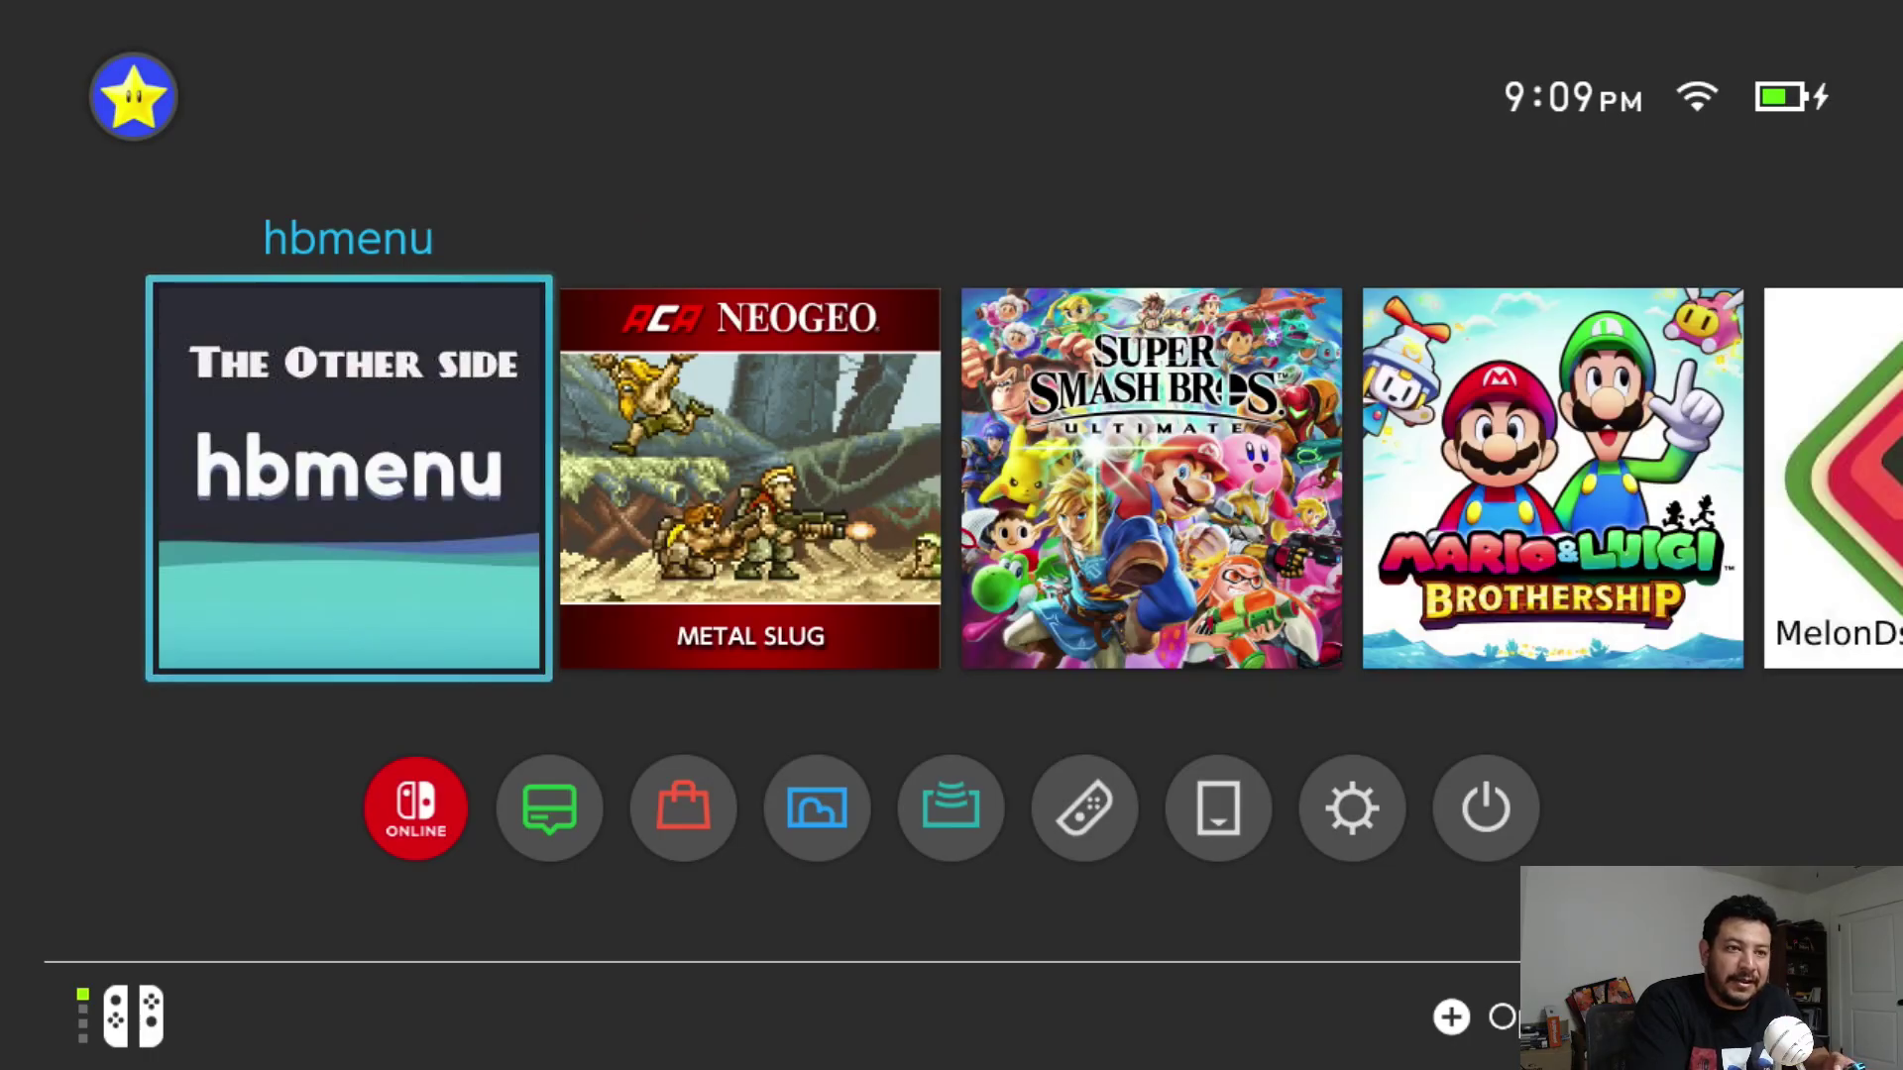
Relaunch All-in-One Switch Updater from hbmenu and go to [mega.nz] Firmware 20.1.1 under Download firmwares
{"action": "key", "text": "Return"}
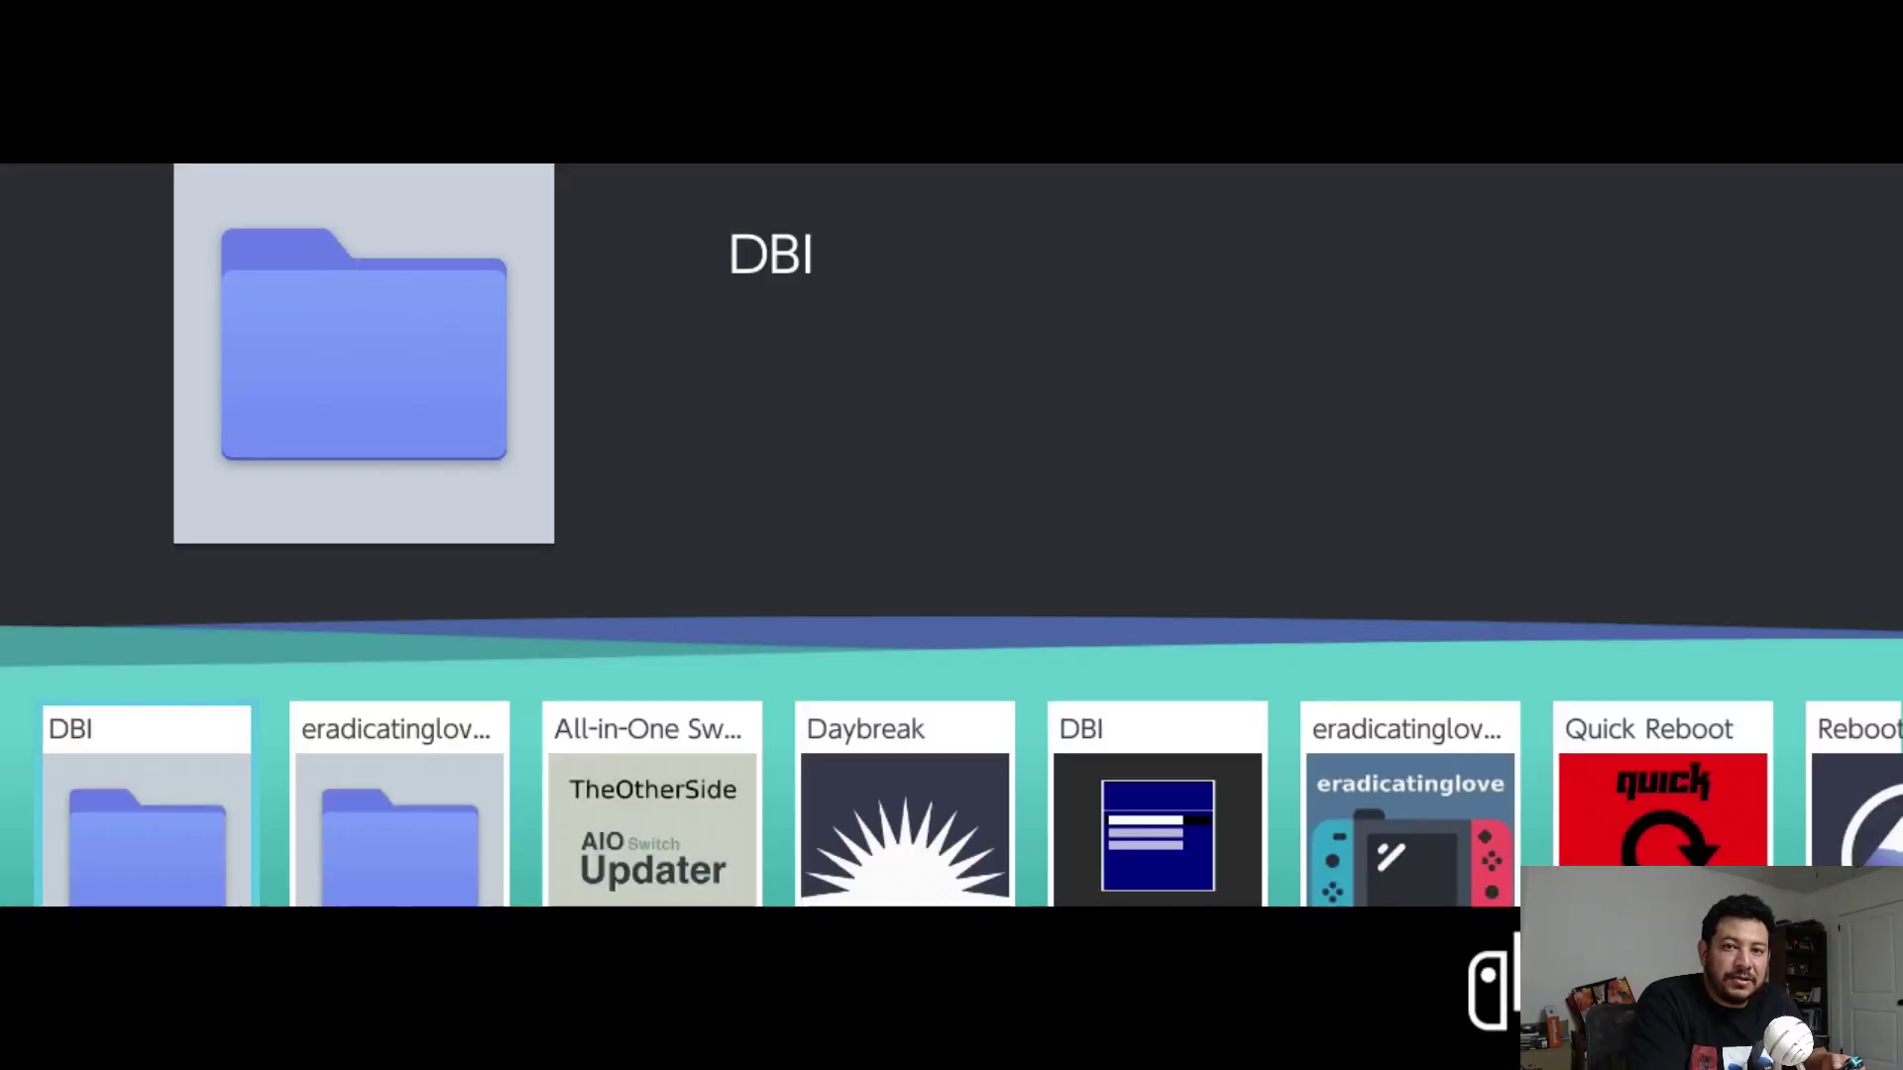
{"action": "key", "text": "Right"}
{"action": "key", "text": "Right"}
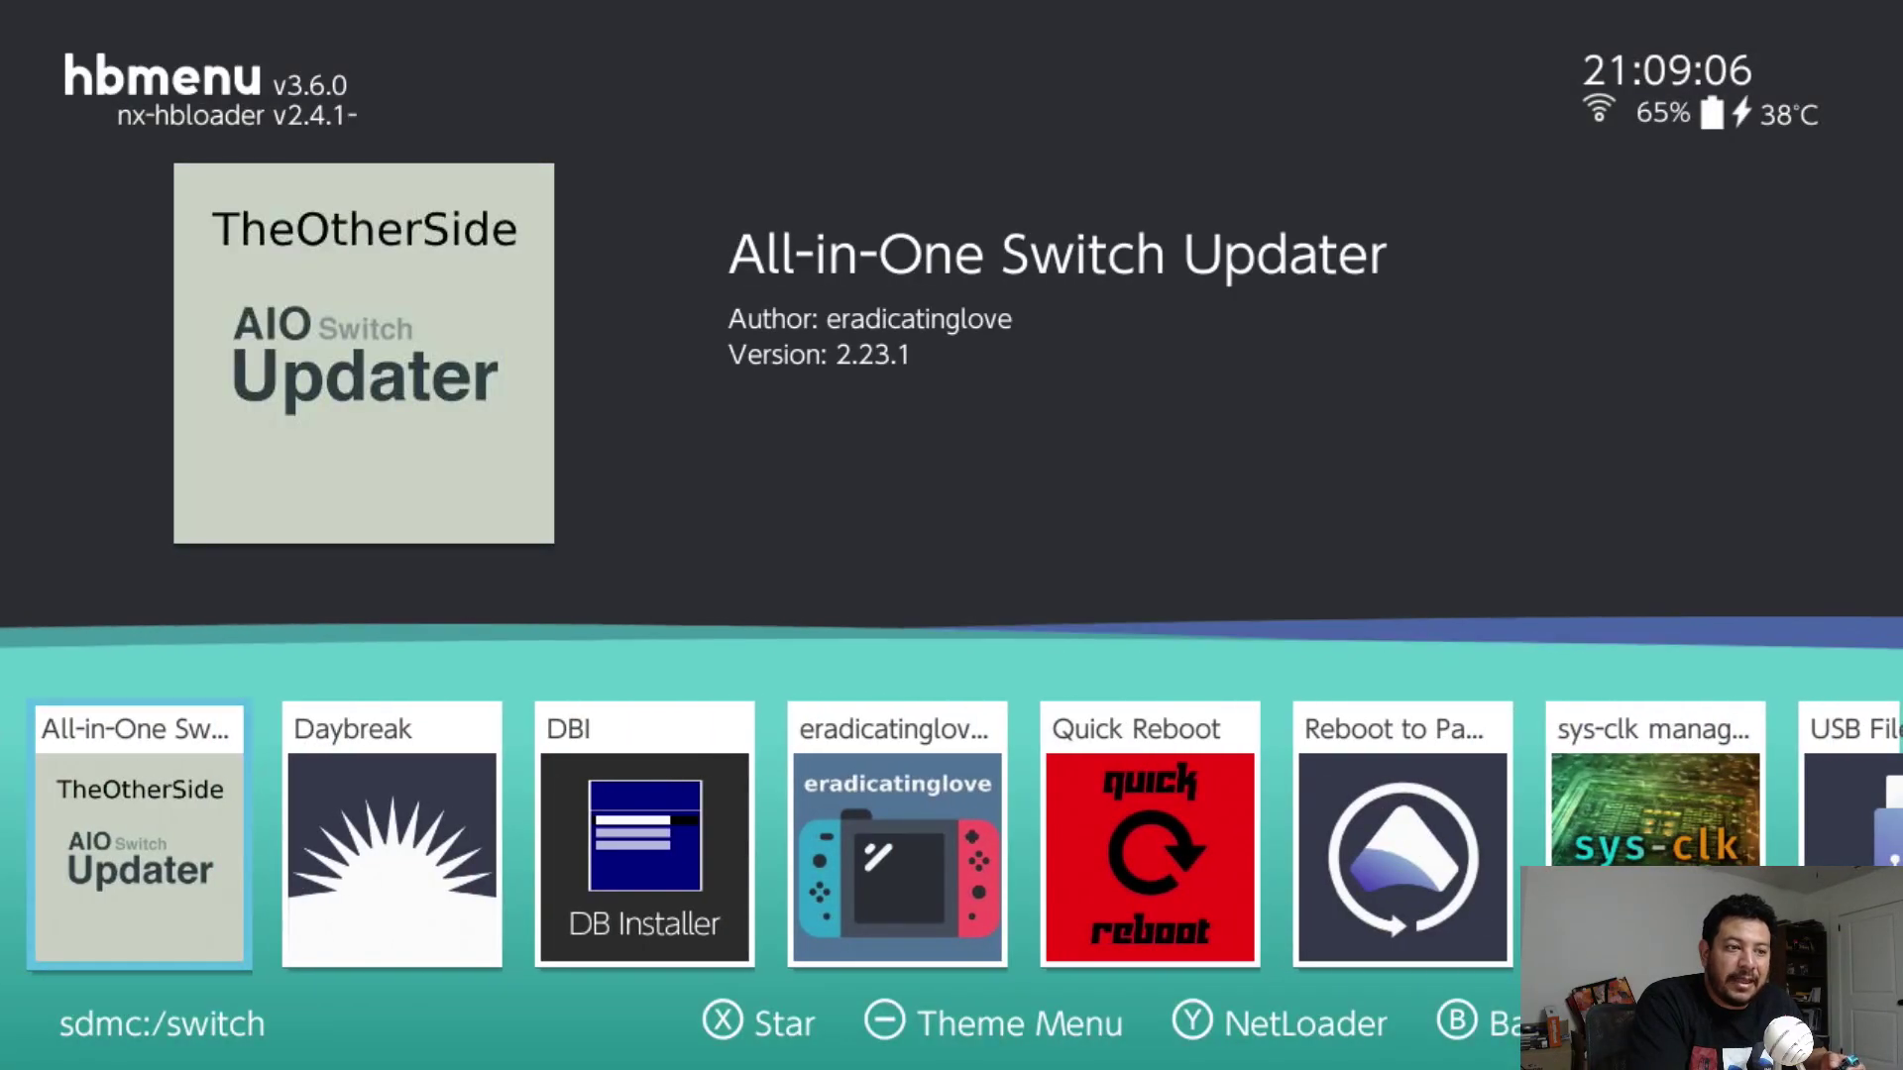
{"action": "key", "text": "Return"}
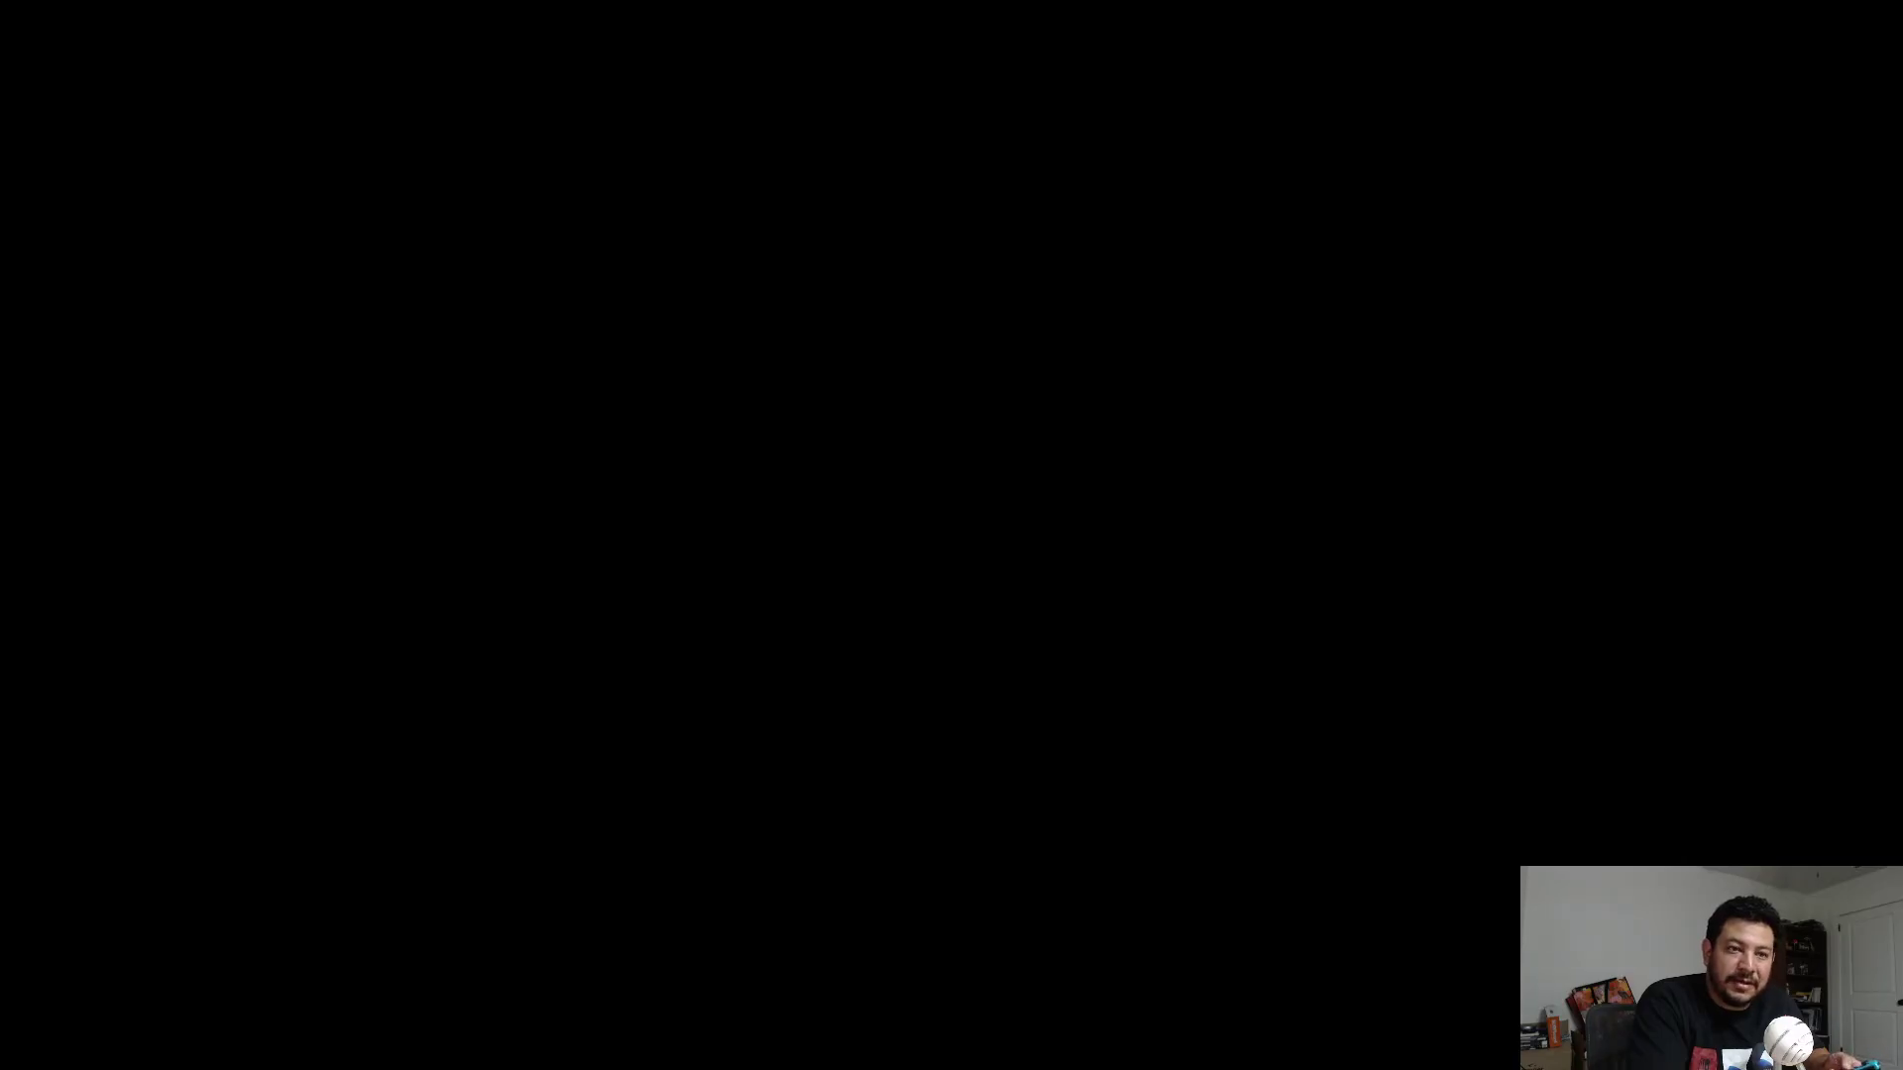
{"action": "key", "text": "Down"}
{"action": "key", "text": "Down"}
{"action": "key", "text": "Down"}
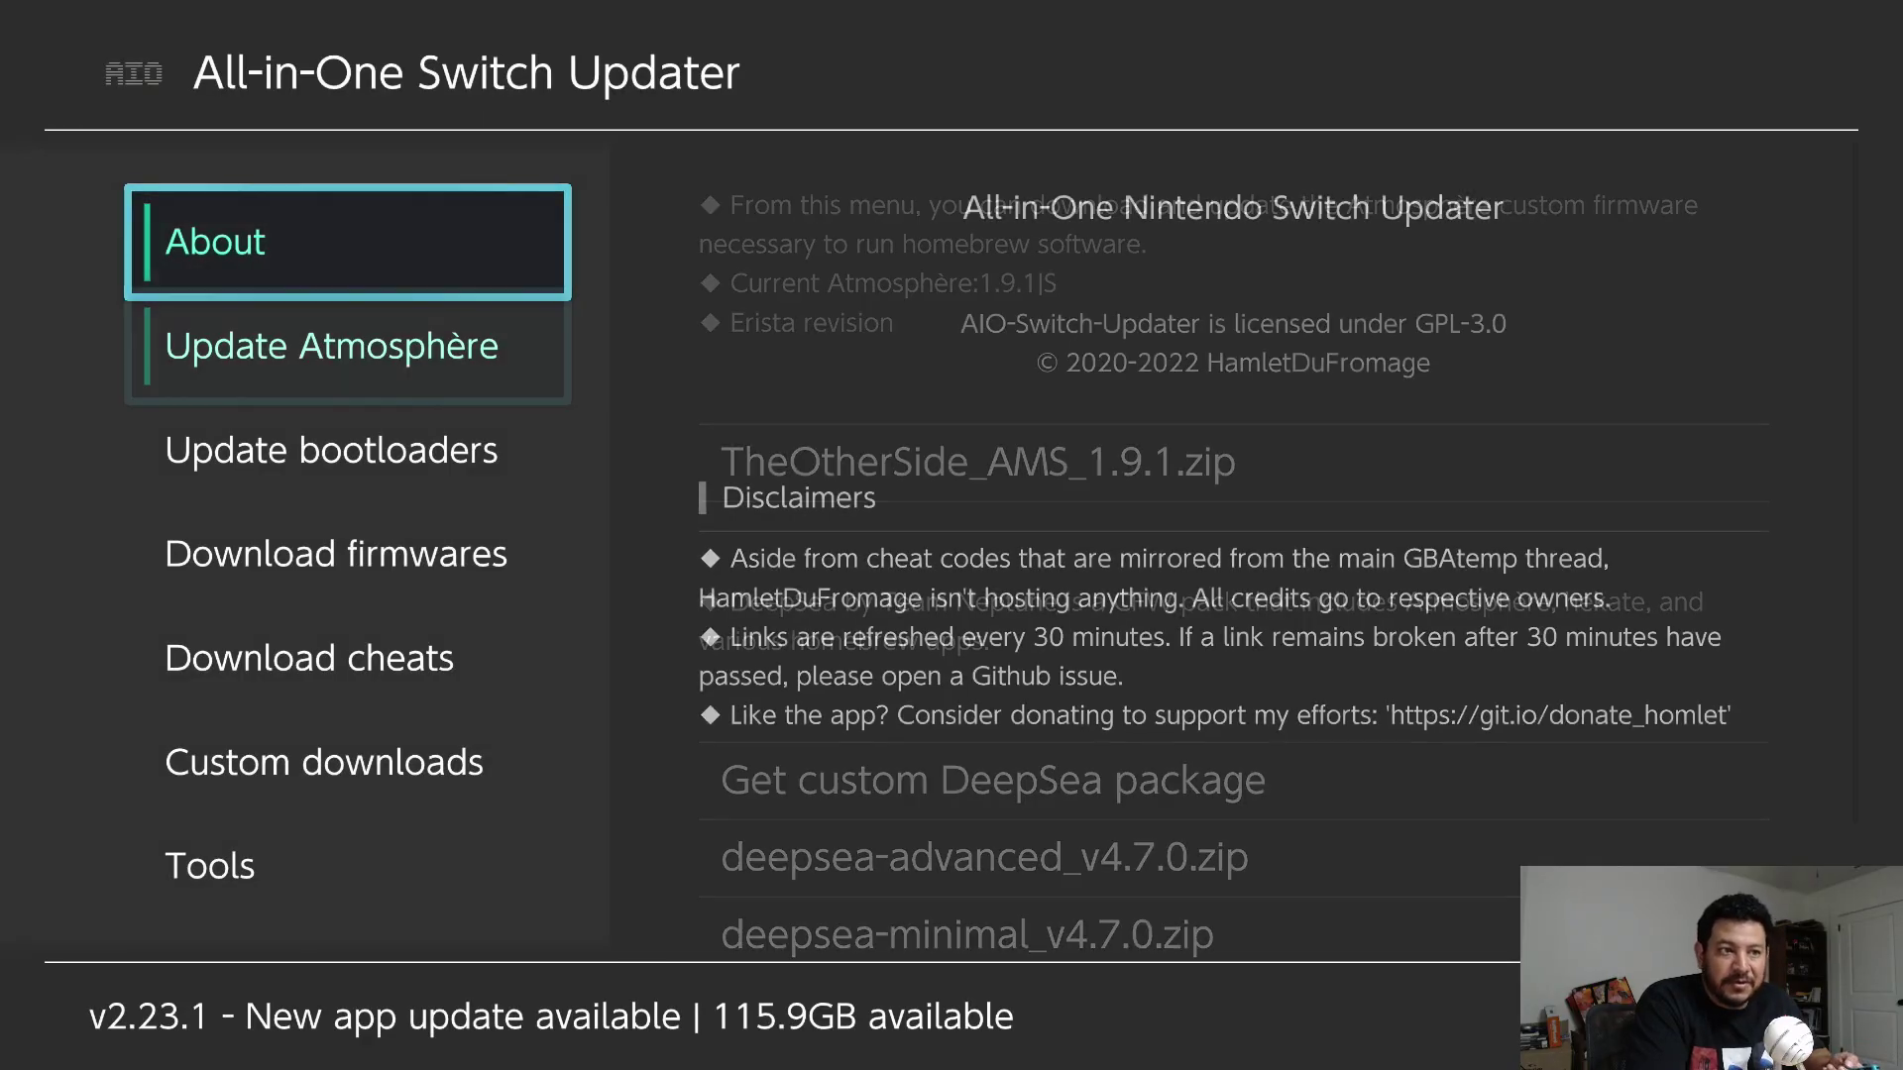
{"action": "key", "text": "Right"}
{"action": "key", "text": "Down"}
{"action": "key", "text": "Down"}
{"action": "key", "text": "Down"}
{"action": "key", "text": "Down"}
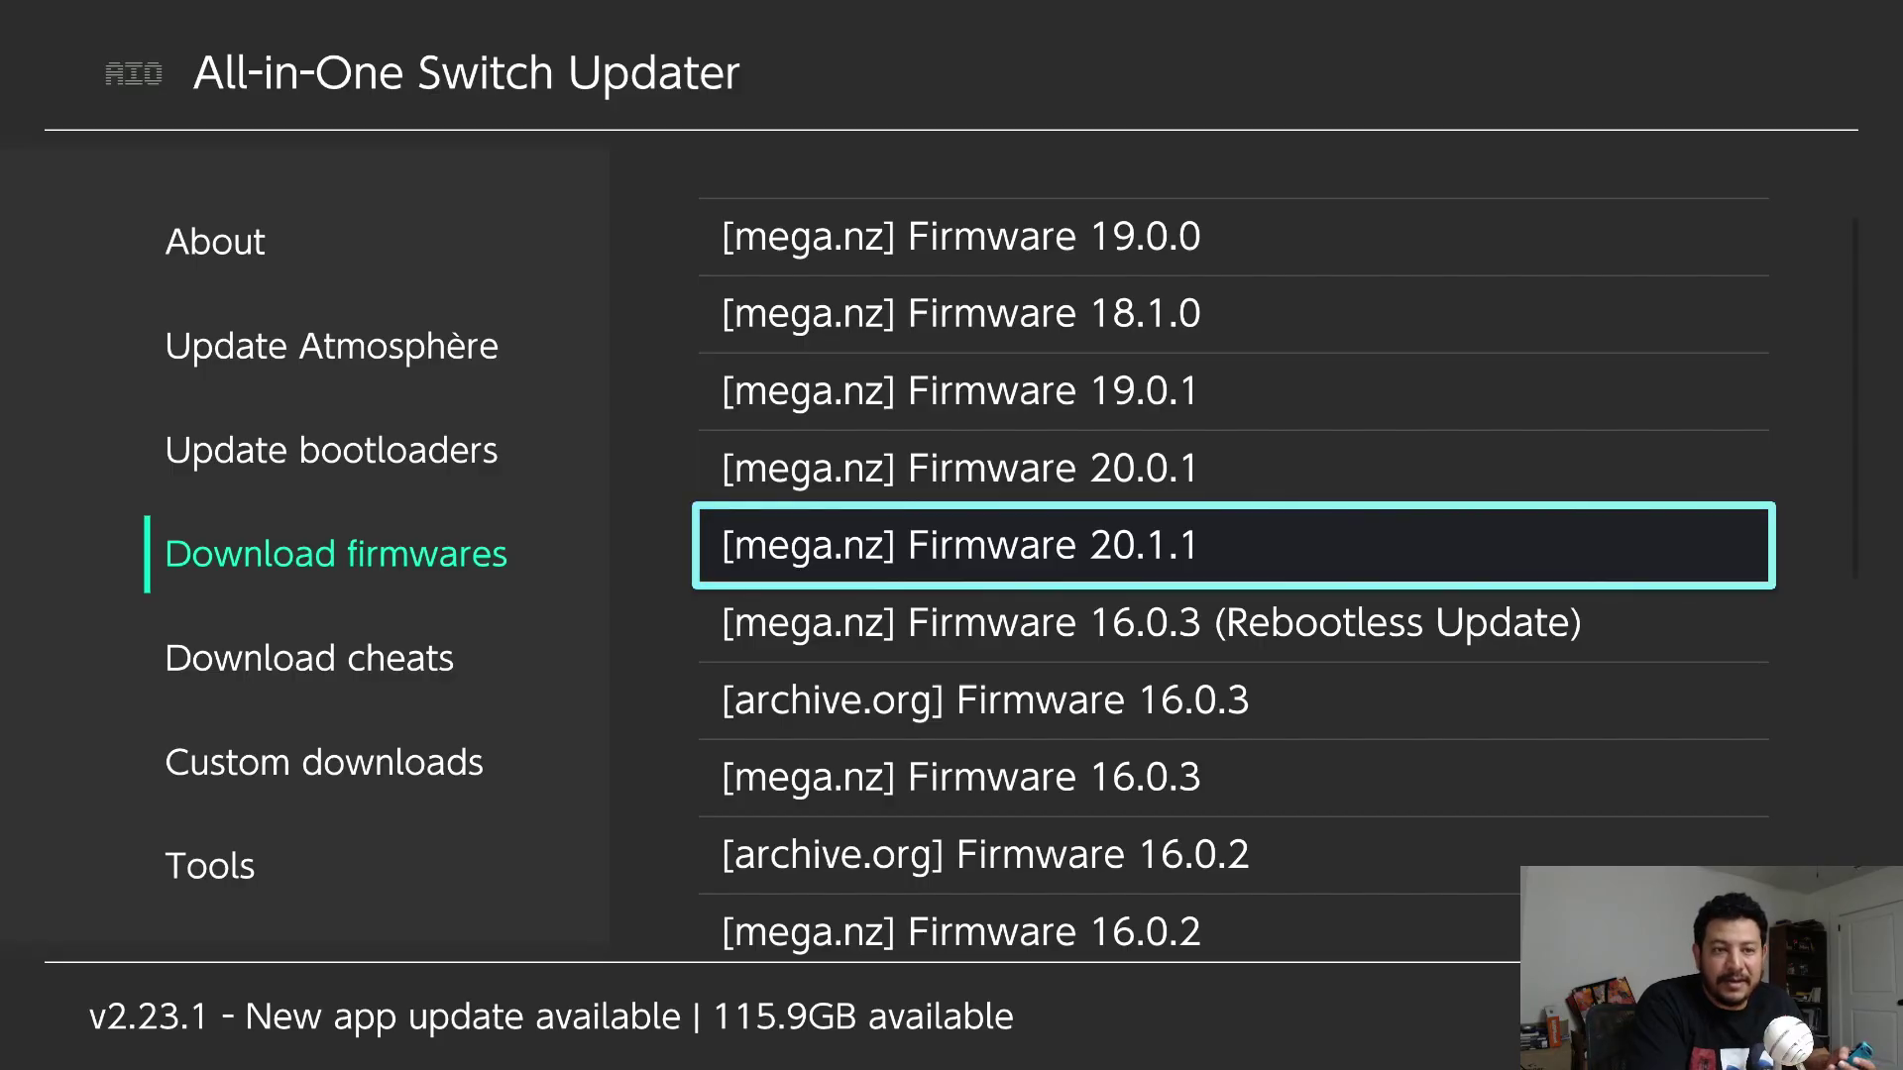
Download Firmware 20.1.1 and answer No to launching Daybreak
{"action": "key", "text": "Return"}
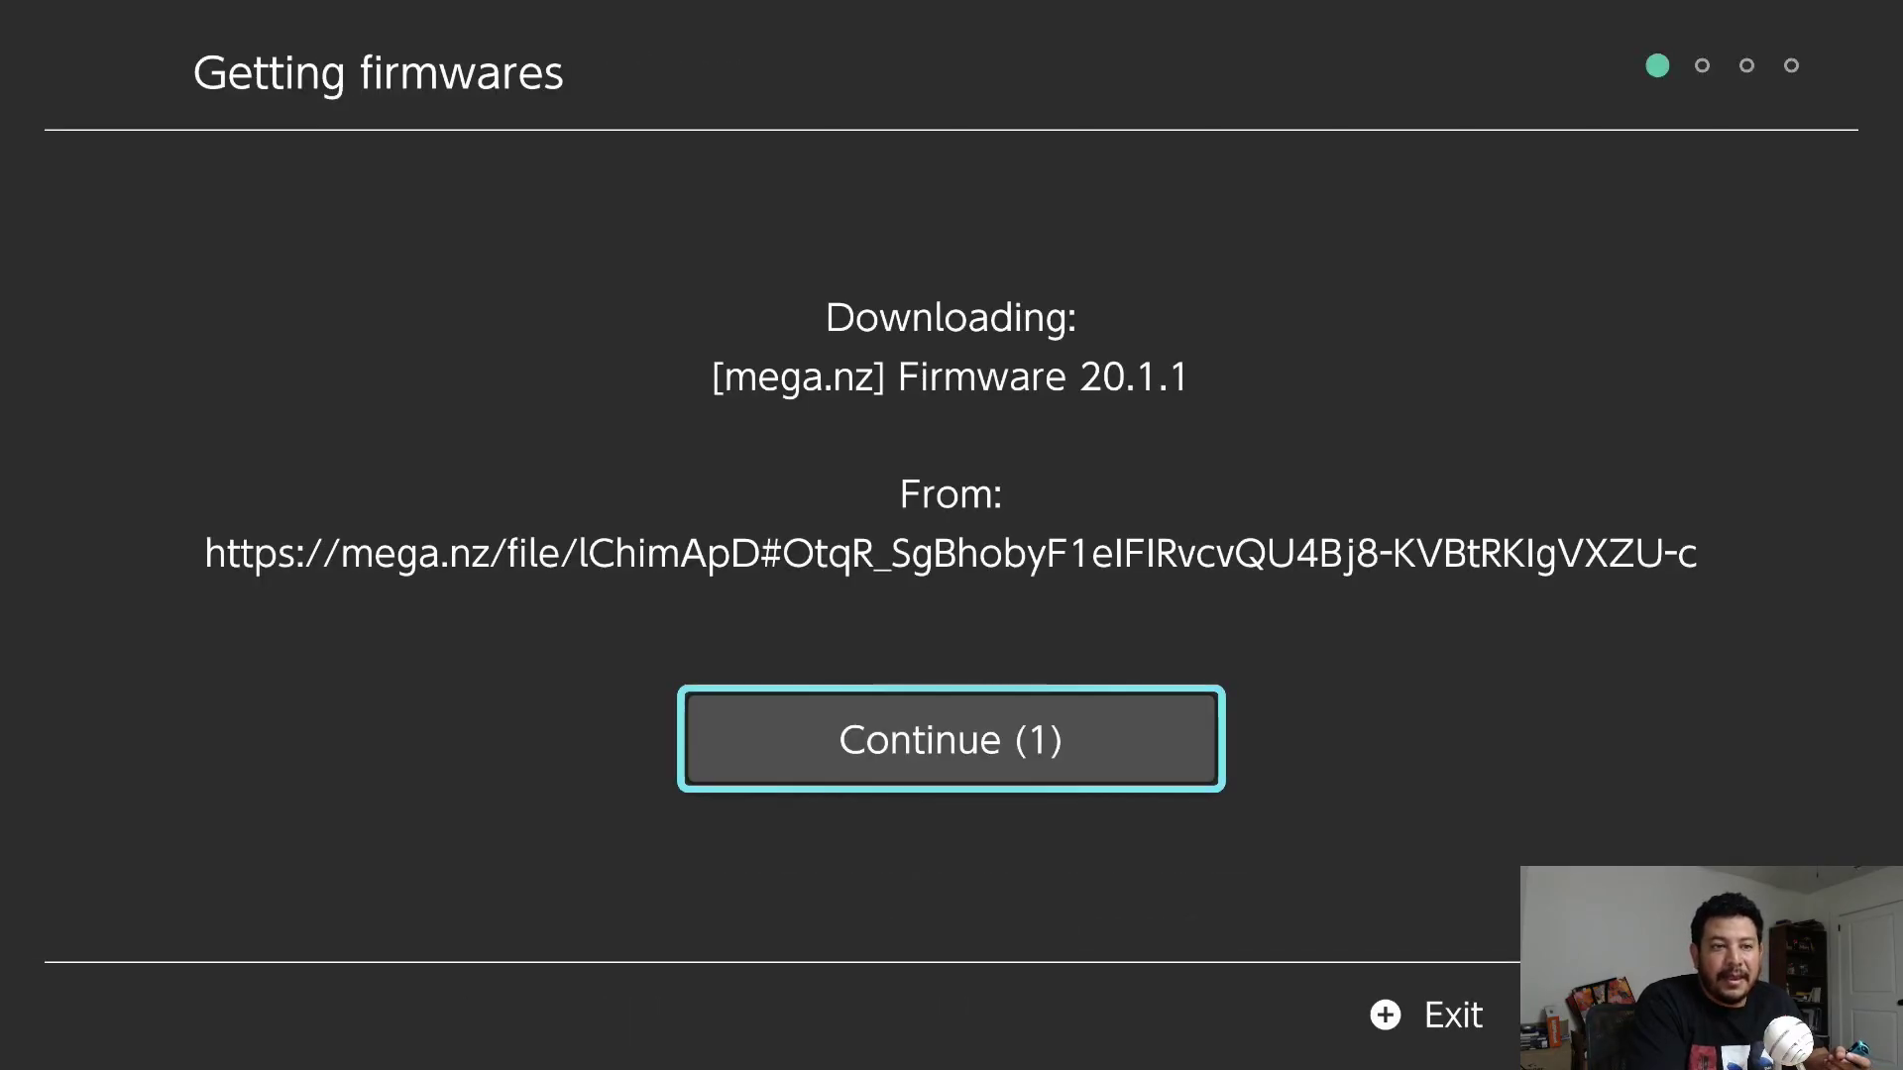
{"action": "key", "text": "Return"}
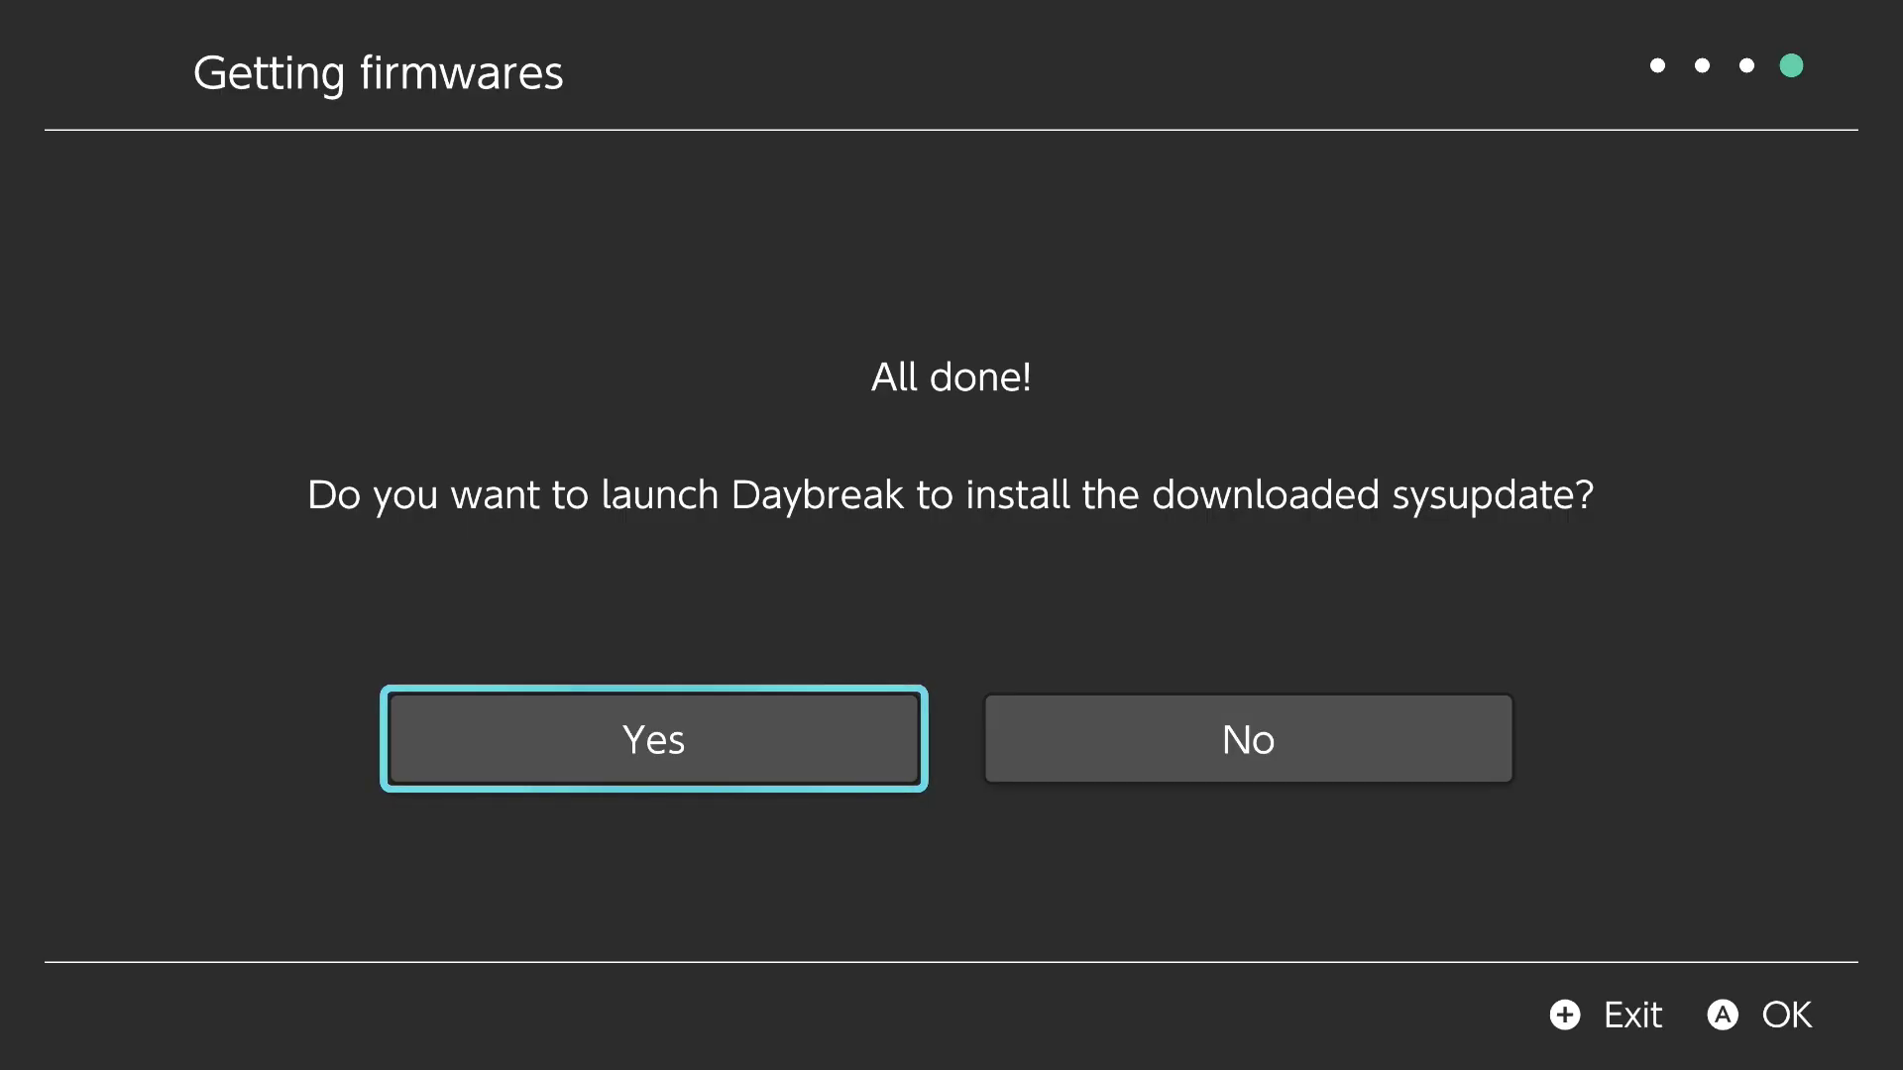
{"action": "key", "text": "Right"}
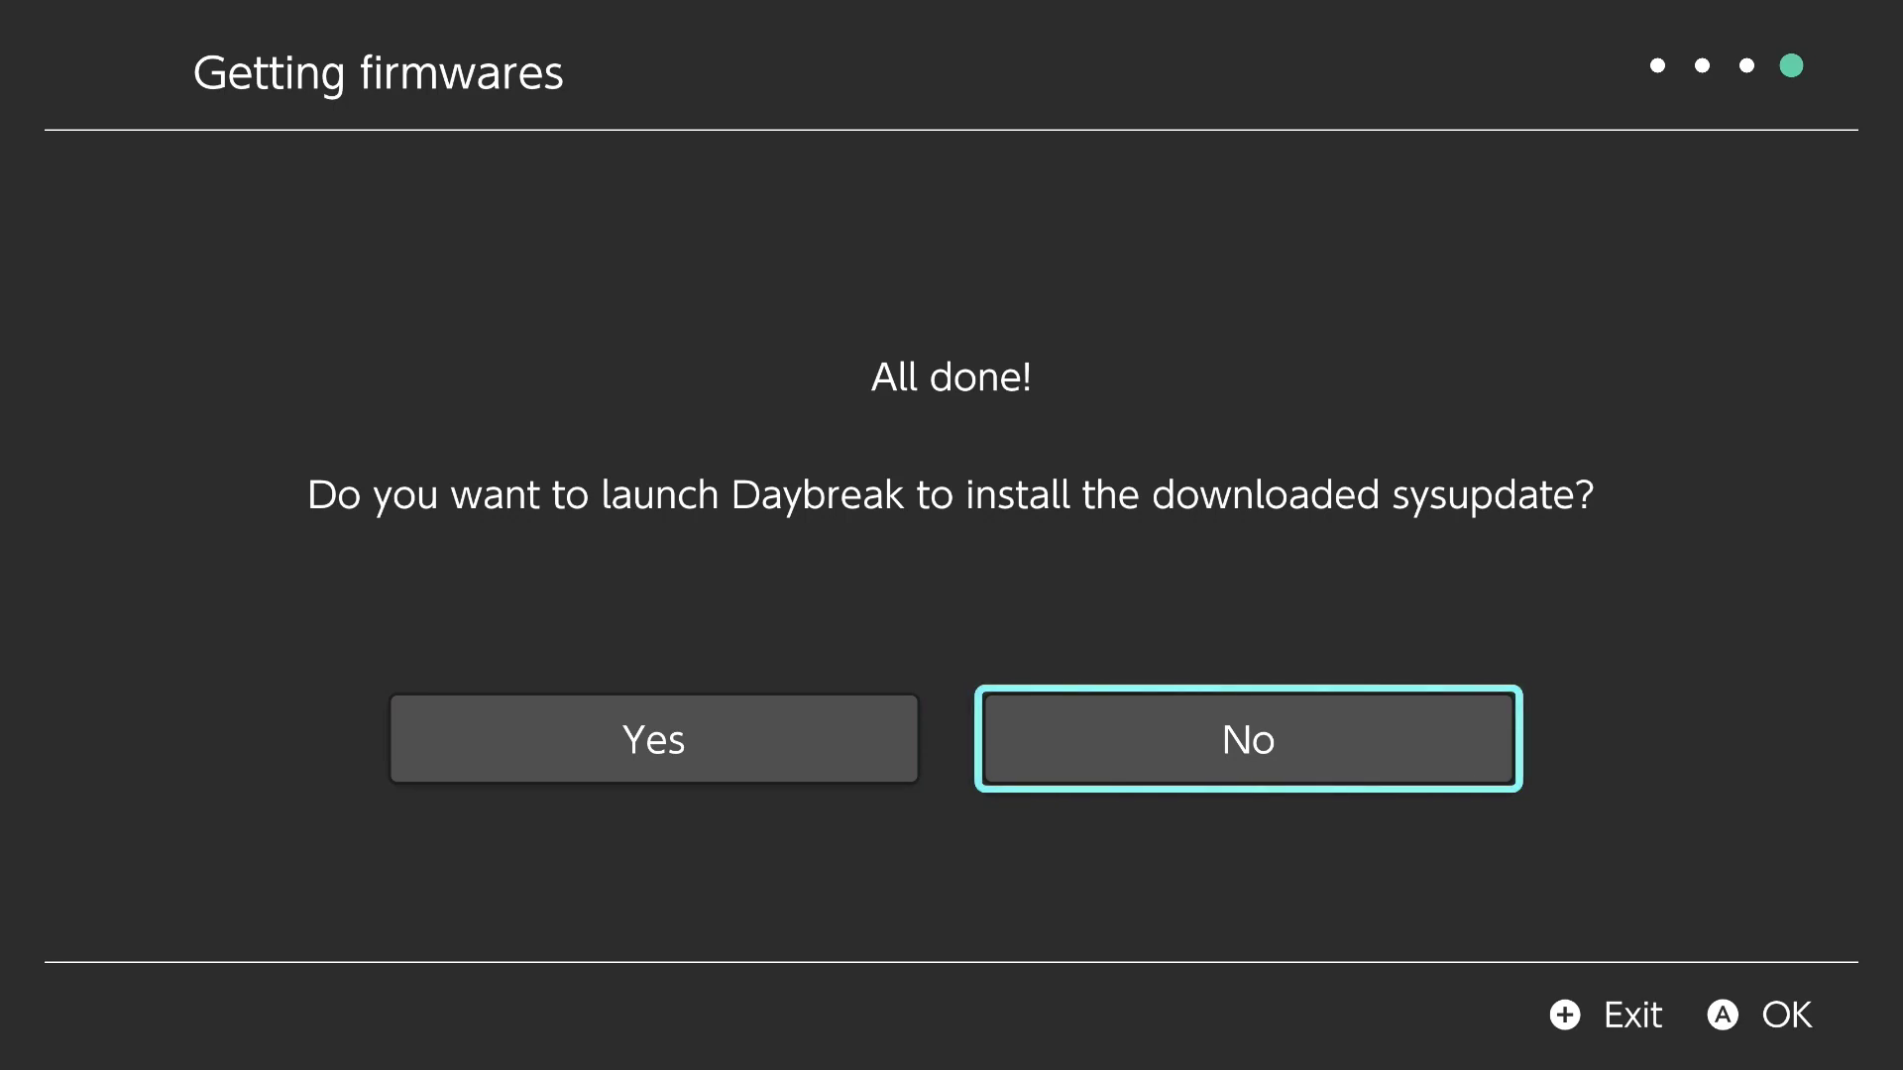
{"action": "key", "text": "Return"}
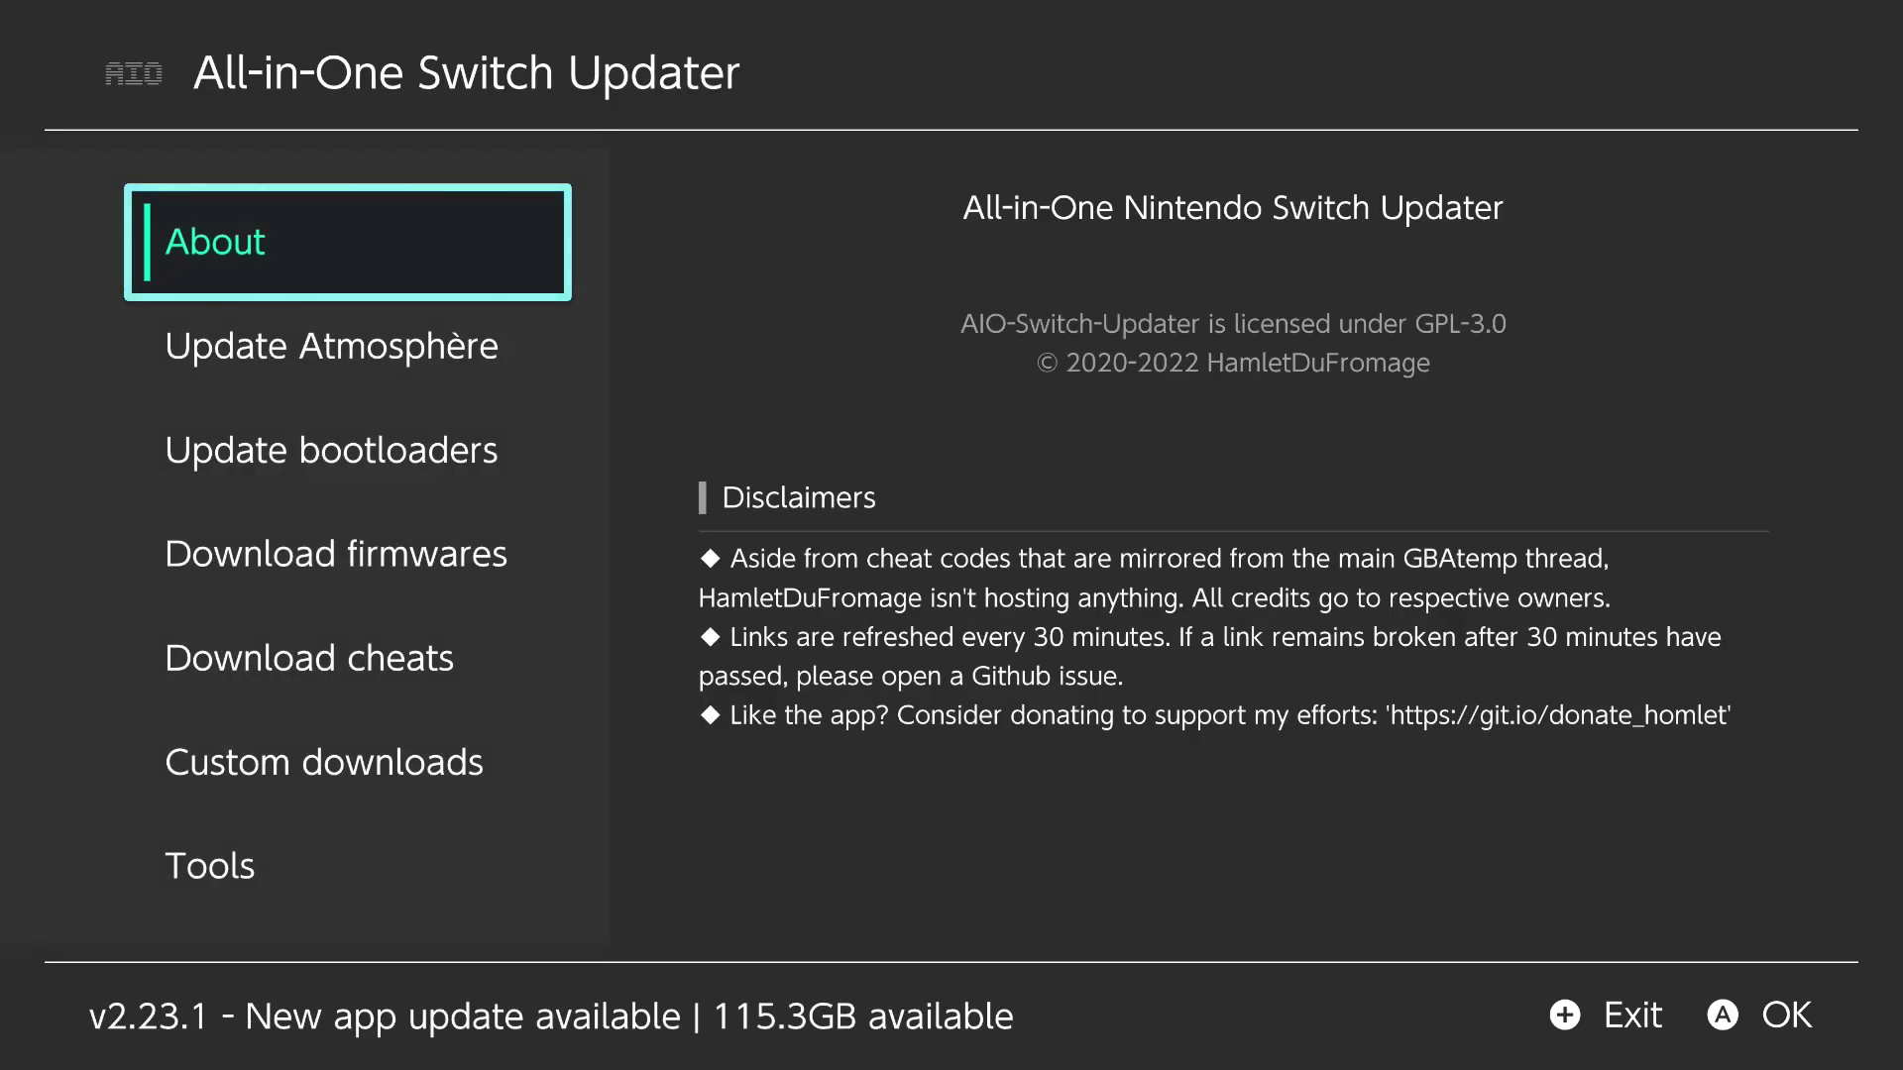
Go to the Home menu and close the running updater software
{"action": "key", "text": "Down"}
{"action": "key", "text": "Home"}
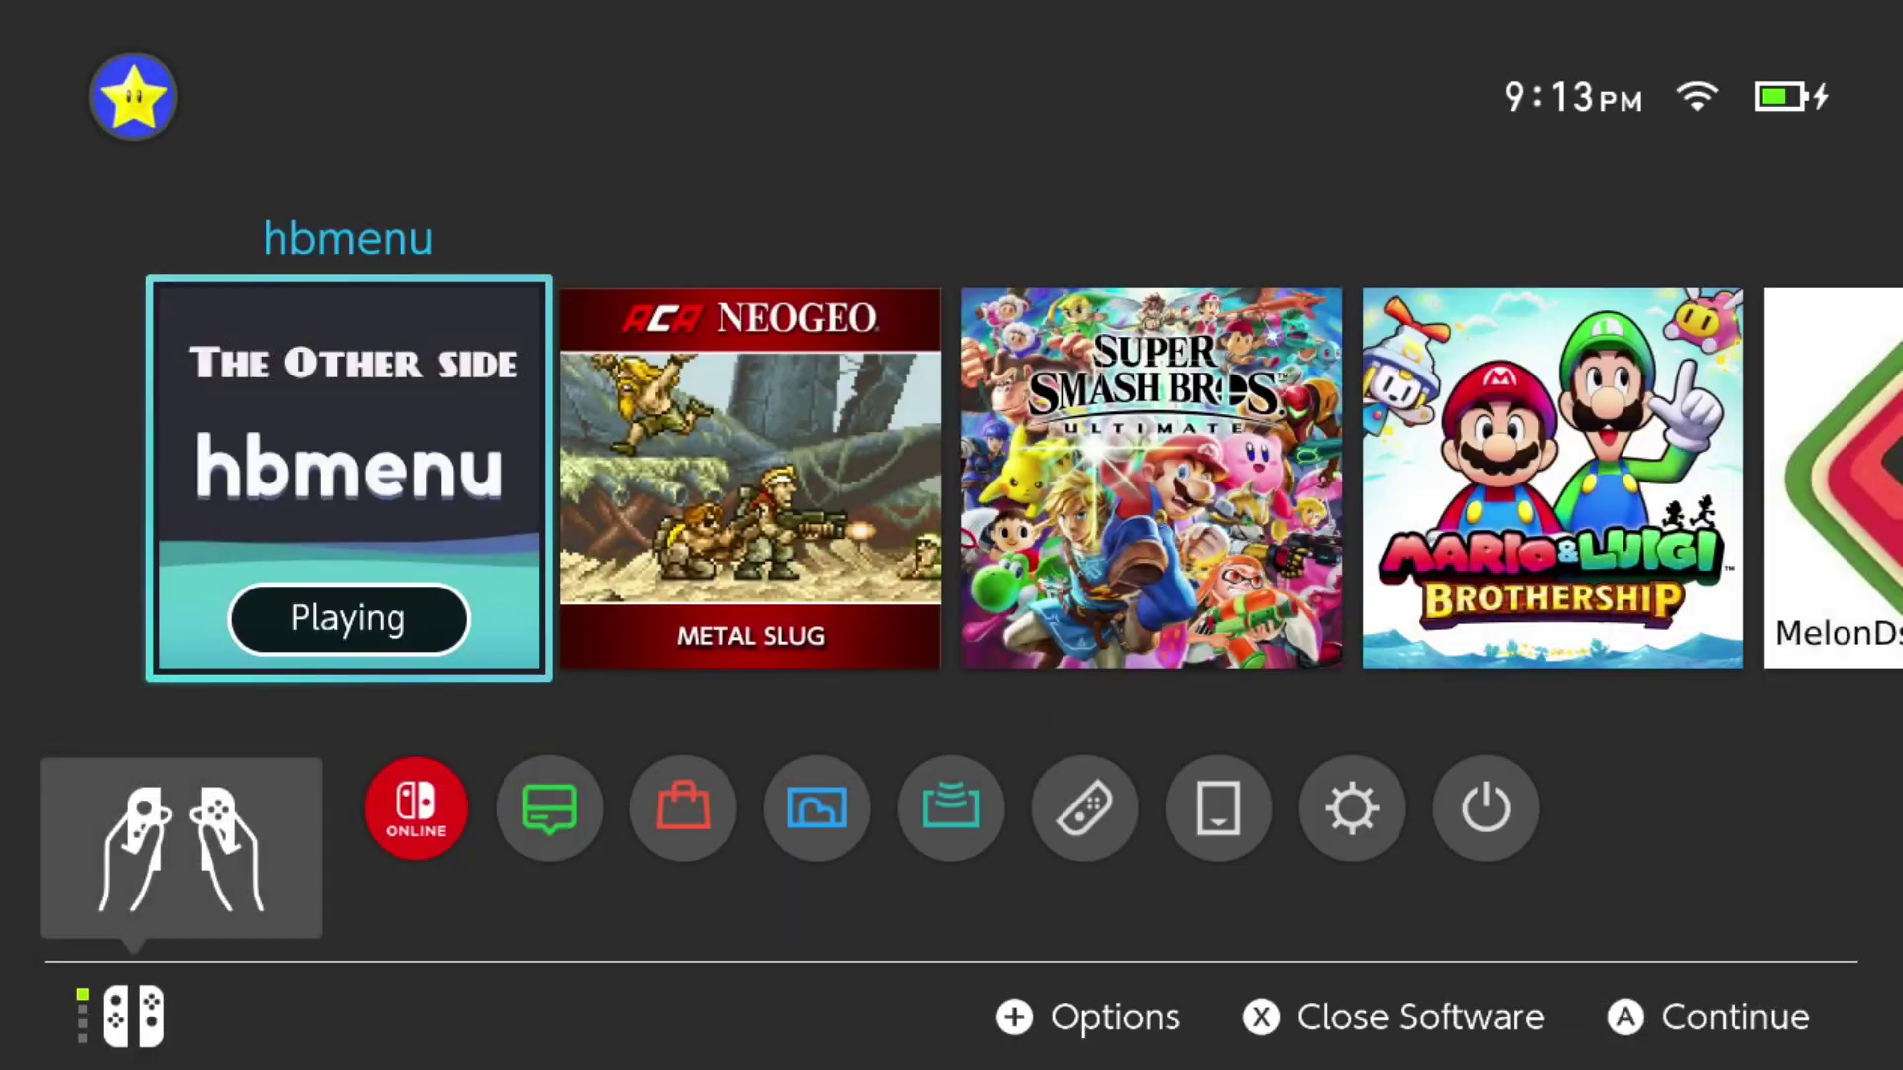
{"action": "key", "text": "x"}
{"action": "key", "text": "Return"}
{"action": "key", "text": "Right"}
{"action": "key", "text": "Left"}
Restart hbmenu and launch the Daybreak app
{"action": "key", "text": "Return"}
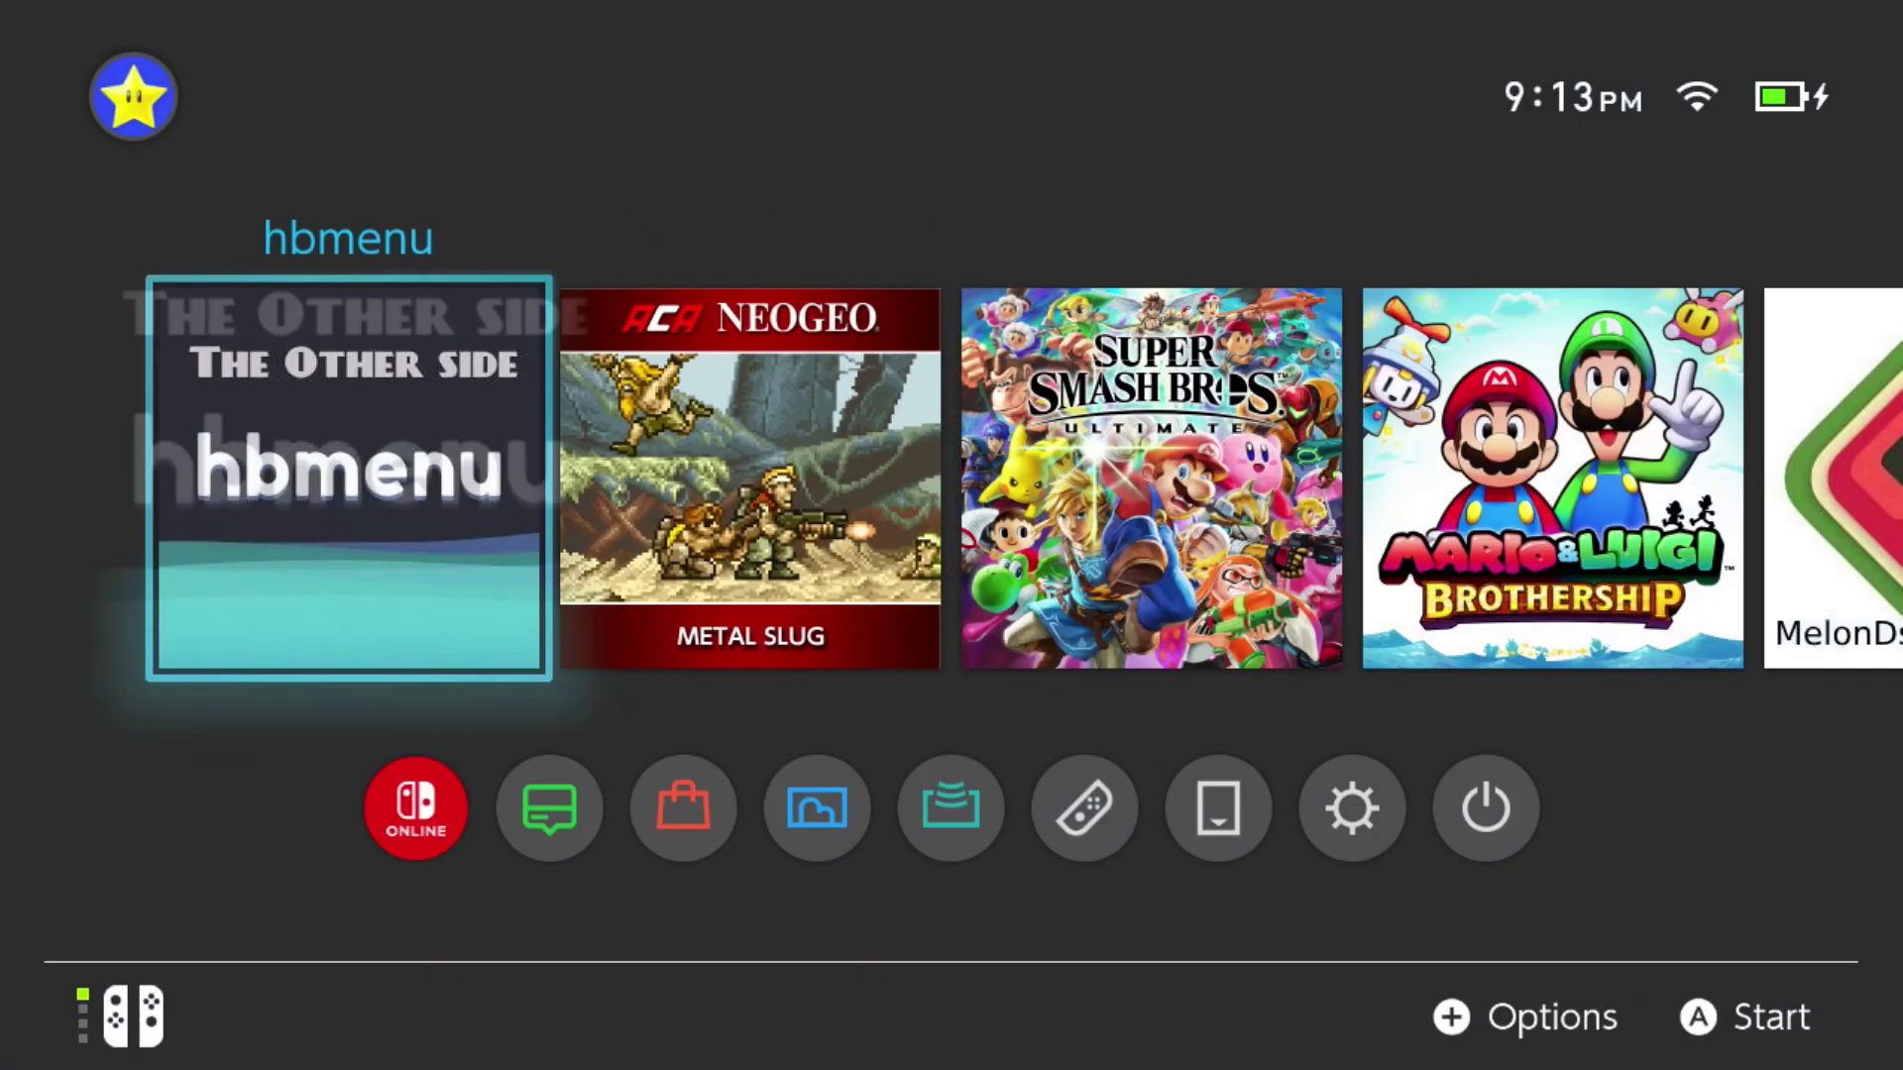
{"action": "key", "text": "Right"}
{"action": "key", "text": "Right"}
{"action": "key", "text": "Right"}
{"action": "key", "text": "Right"}
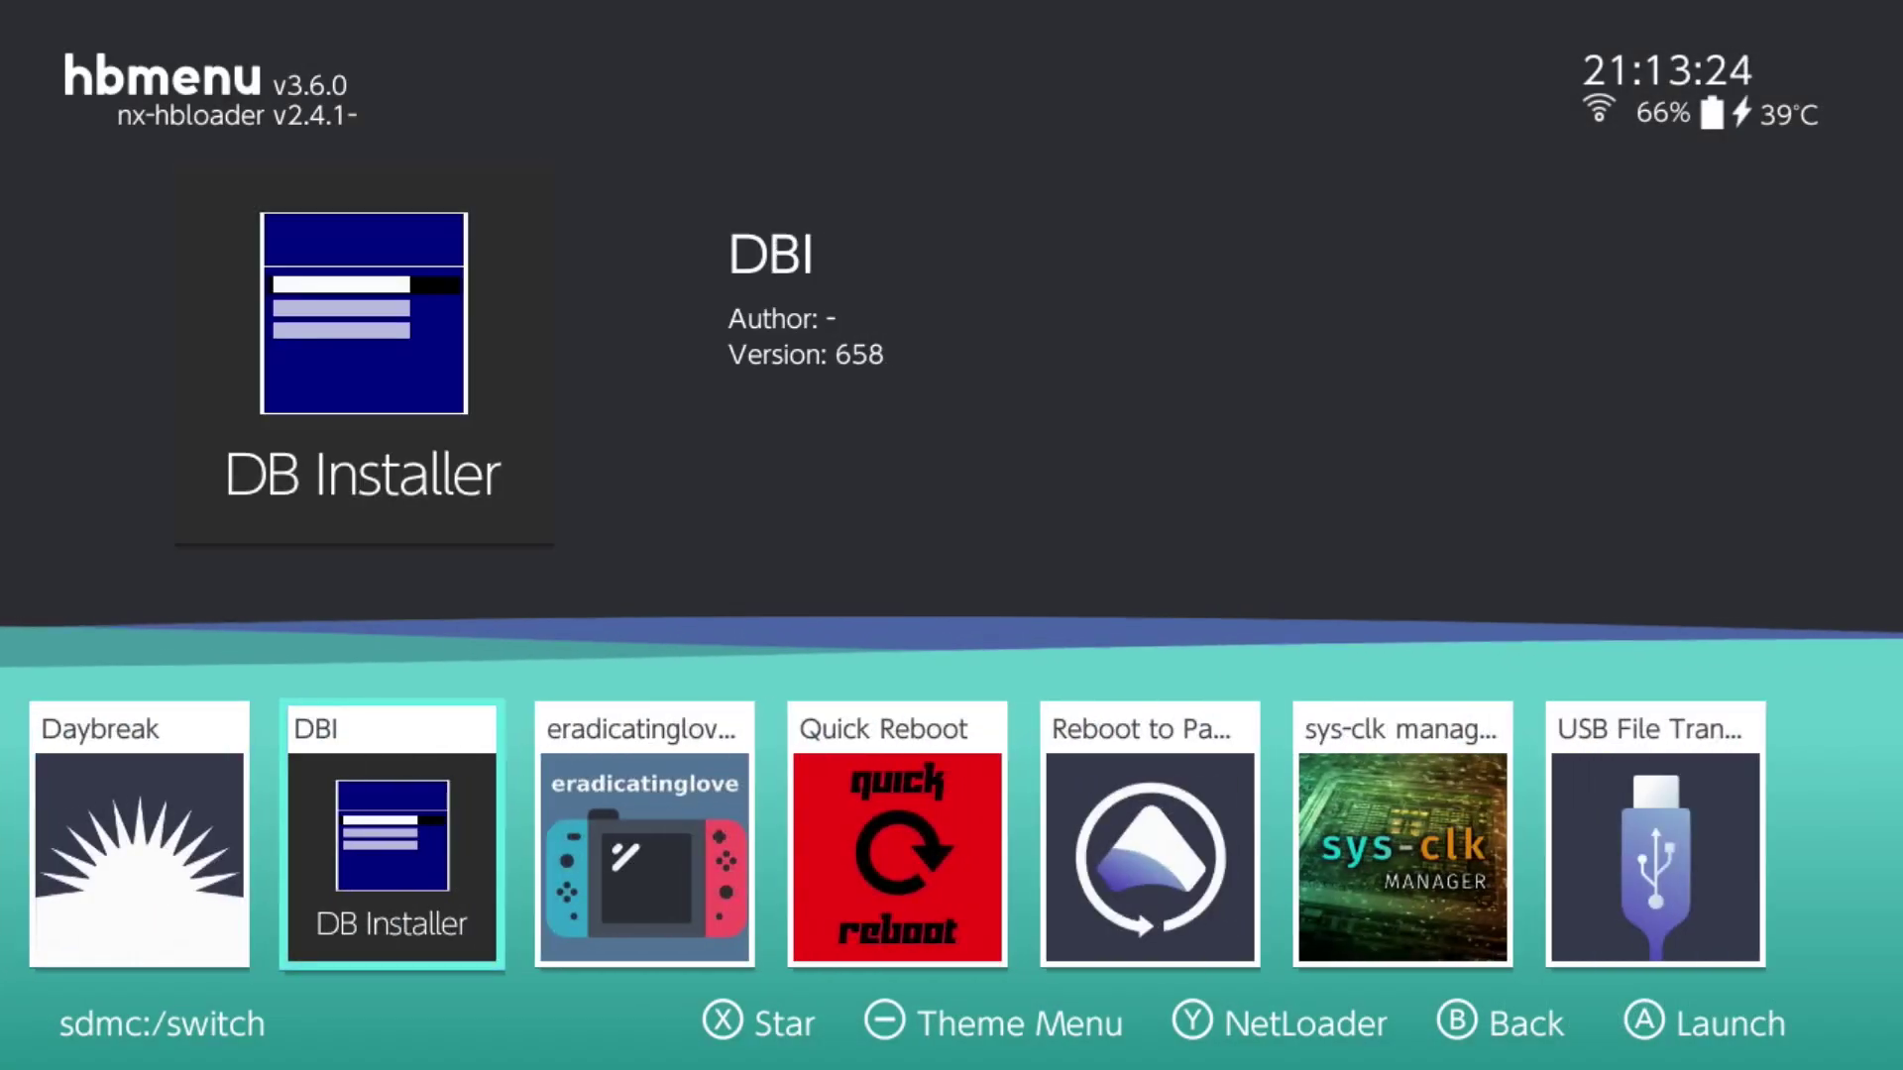
{"action": "key", "text": "Left"}
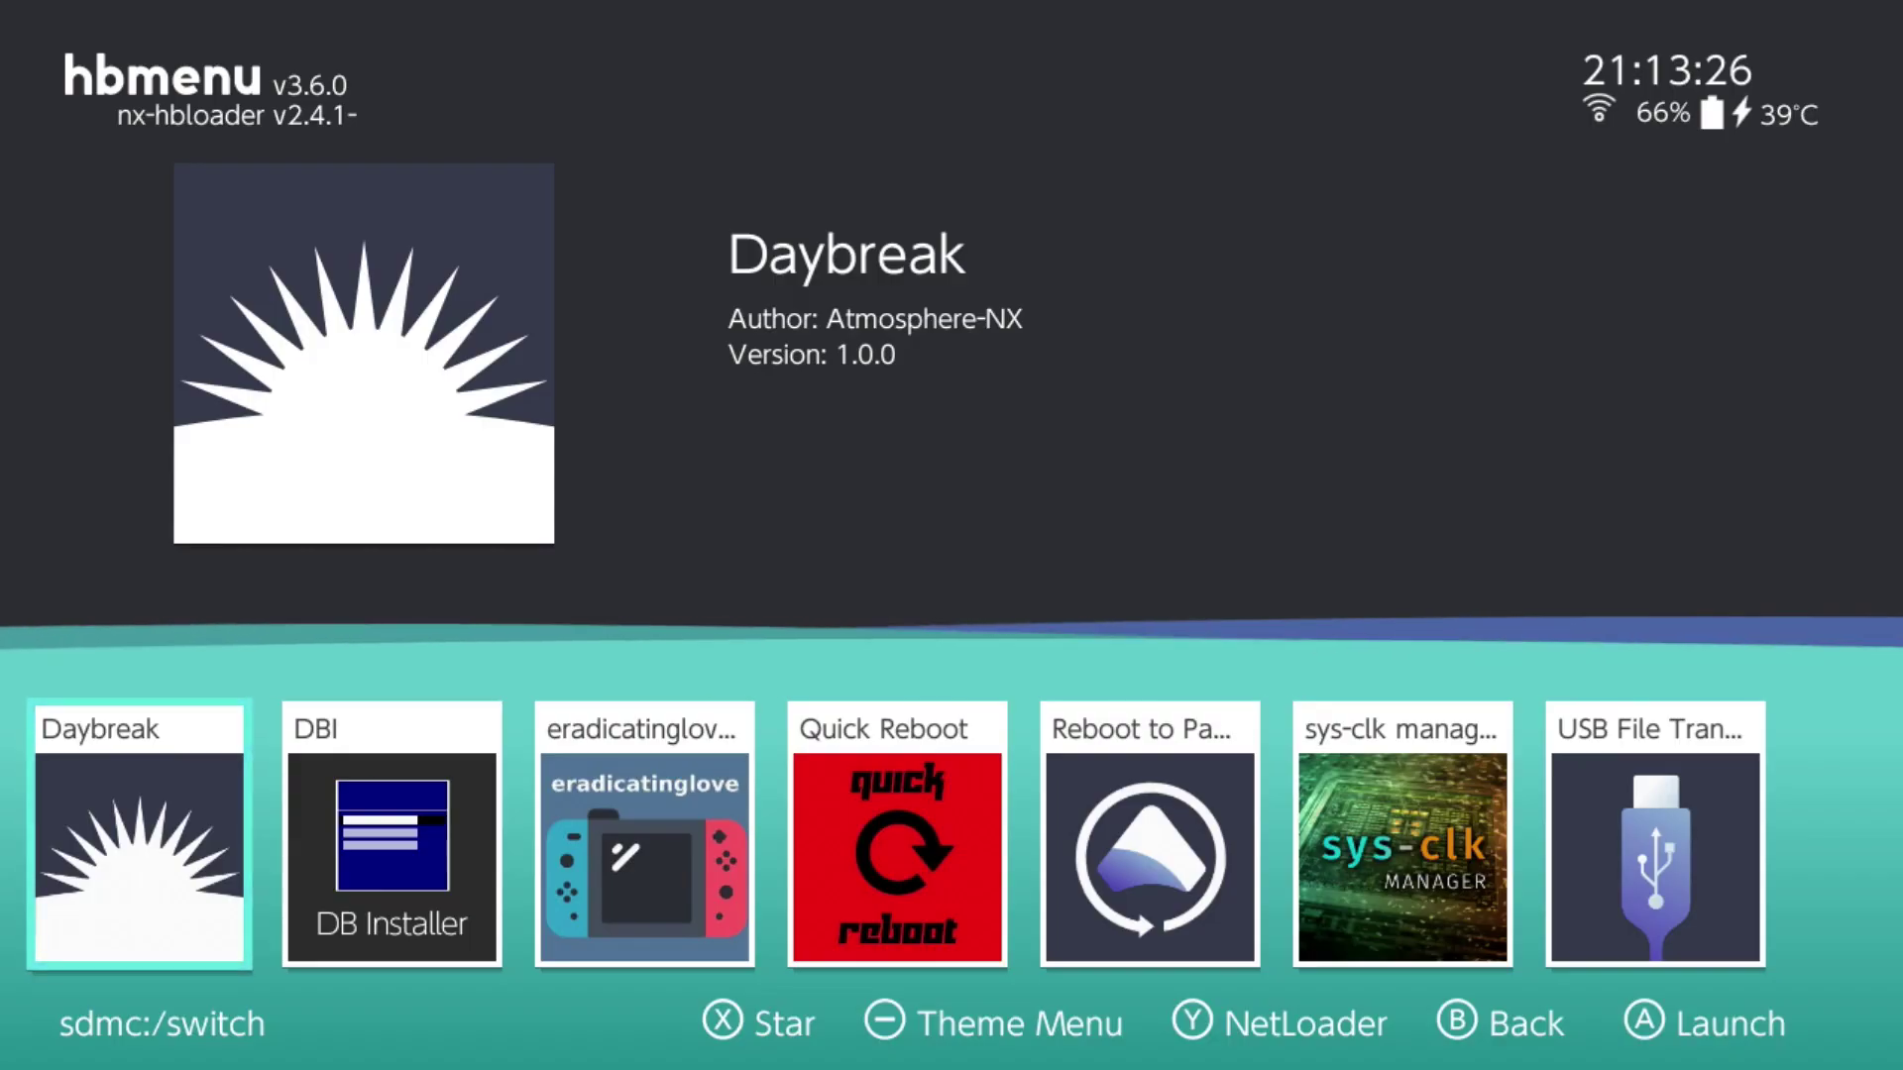
{"action": "key", "text": "Return"}
{"action": "key", "text": "Down"}
{"action": "key", "text": "Up"}
{"action": "key", "text": "Down"}
{"action": "key", "text": "Up"}
{"action": "key", "text": "Down"}
{"action": "key", "text": "Up"}
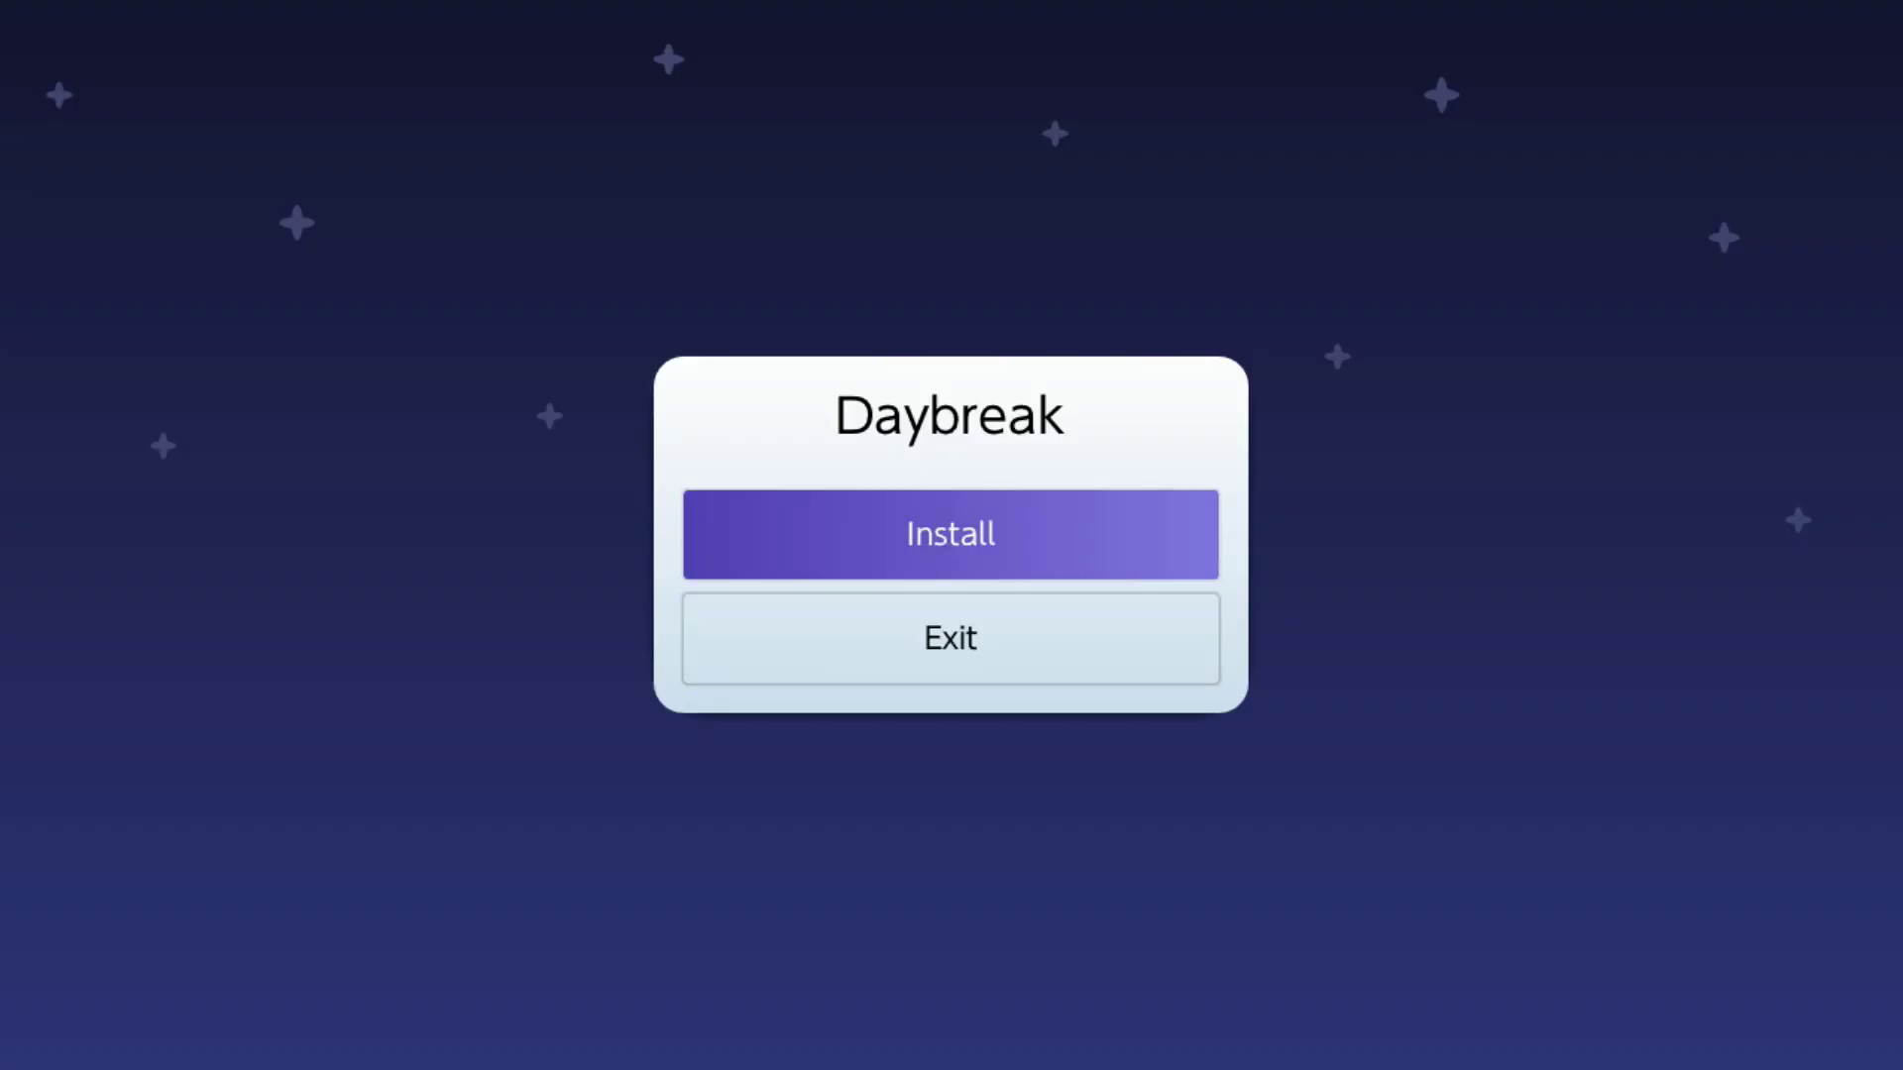
Choose Install in Daybreak and select the /firmware/20.1.1 update folder
{"action": "key", "text": "Down"}
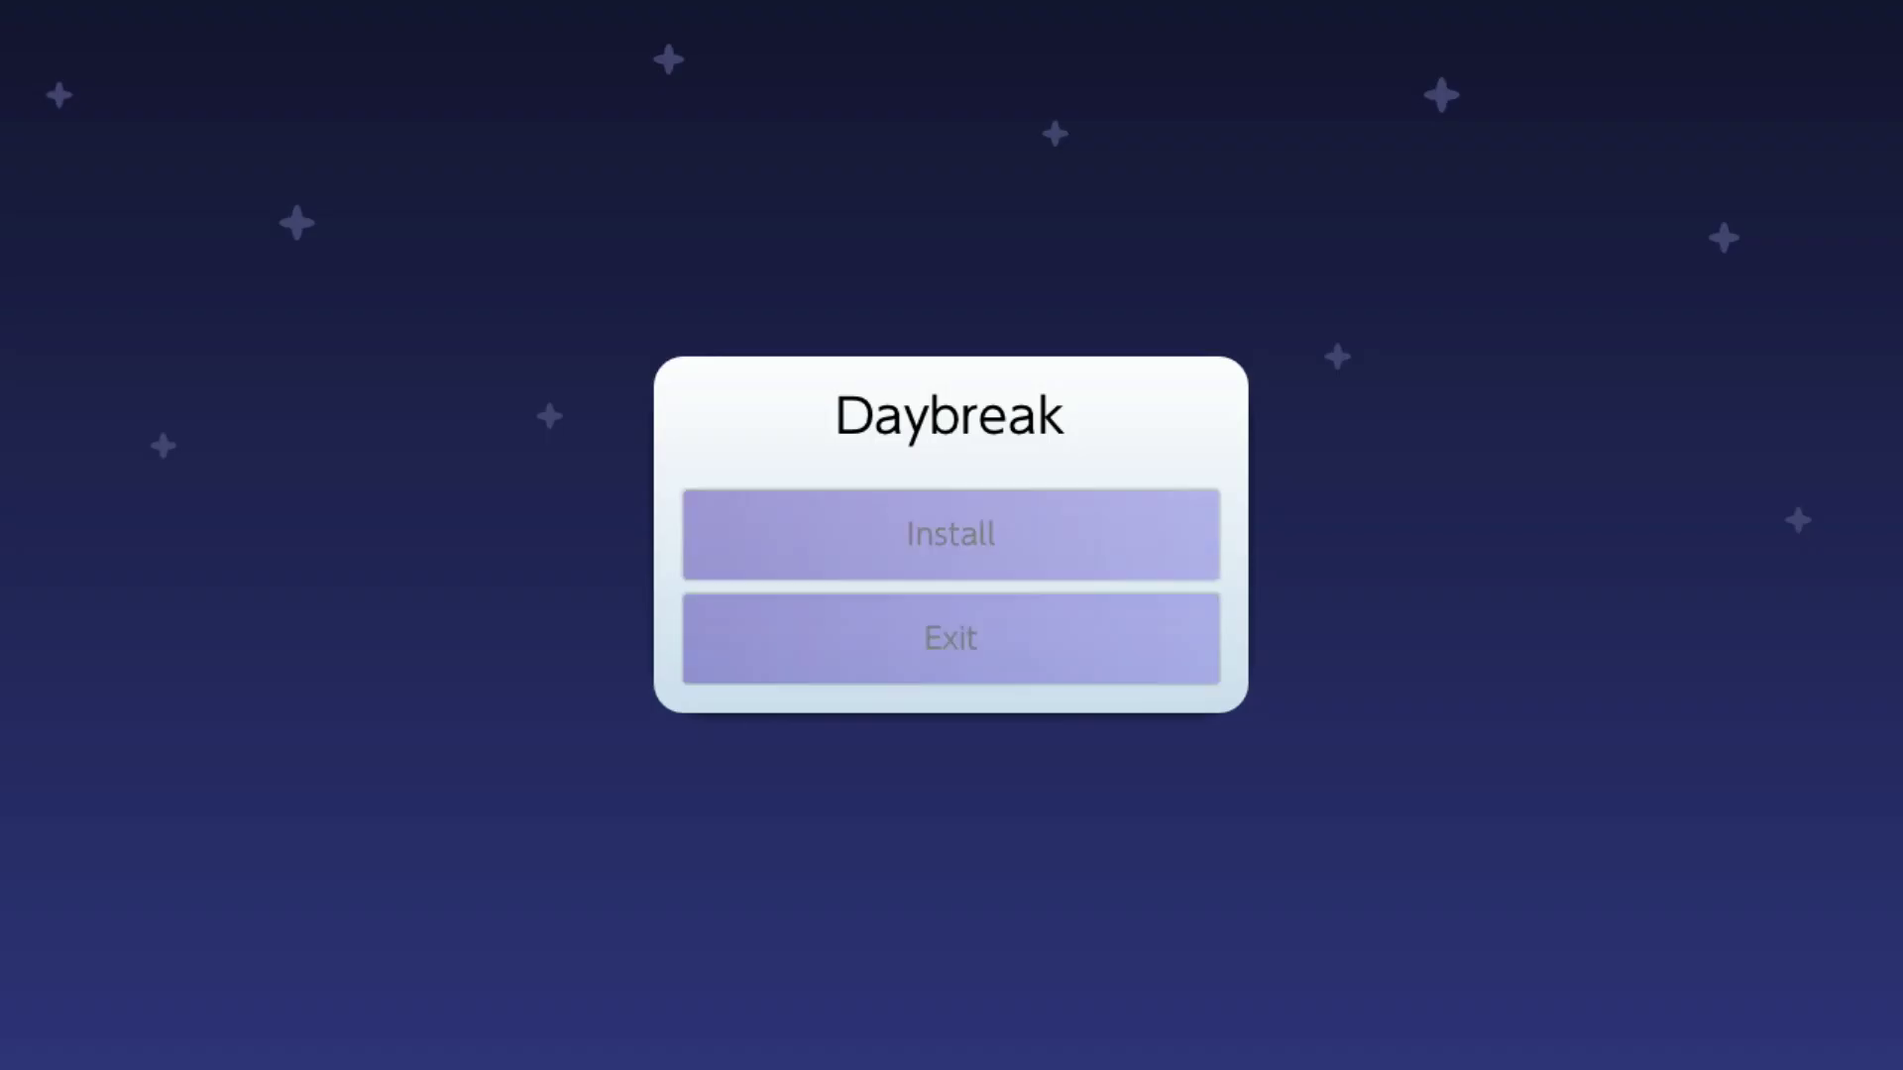
{"action": "key", "text": "Up"}
{"action": "key", "text": "Down"}
{"action": "key", "text": "Up"}
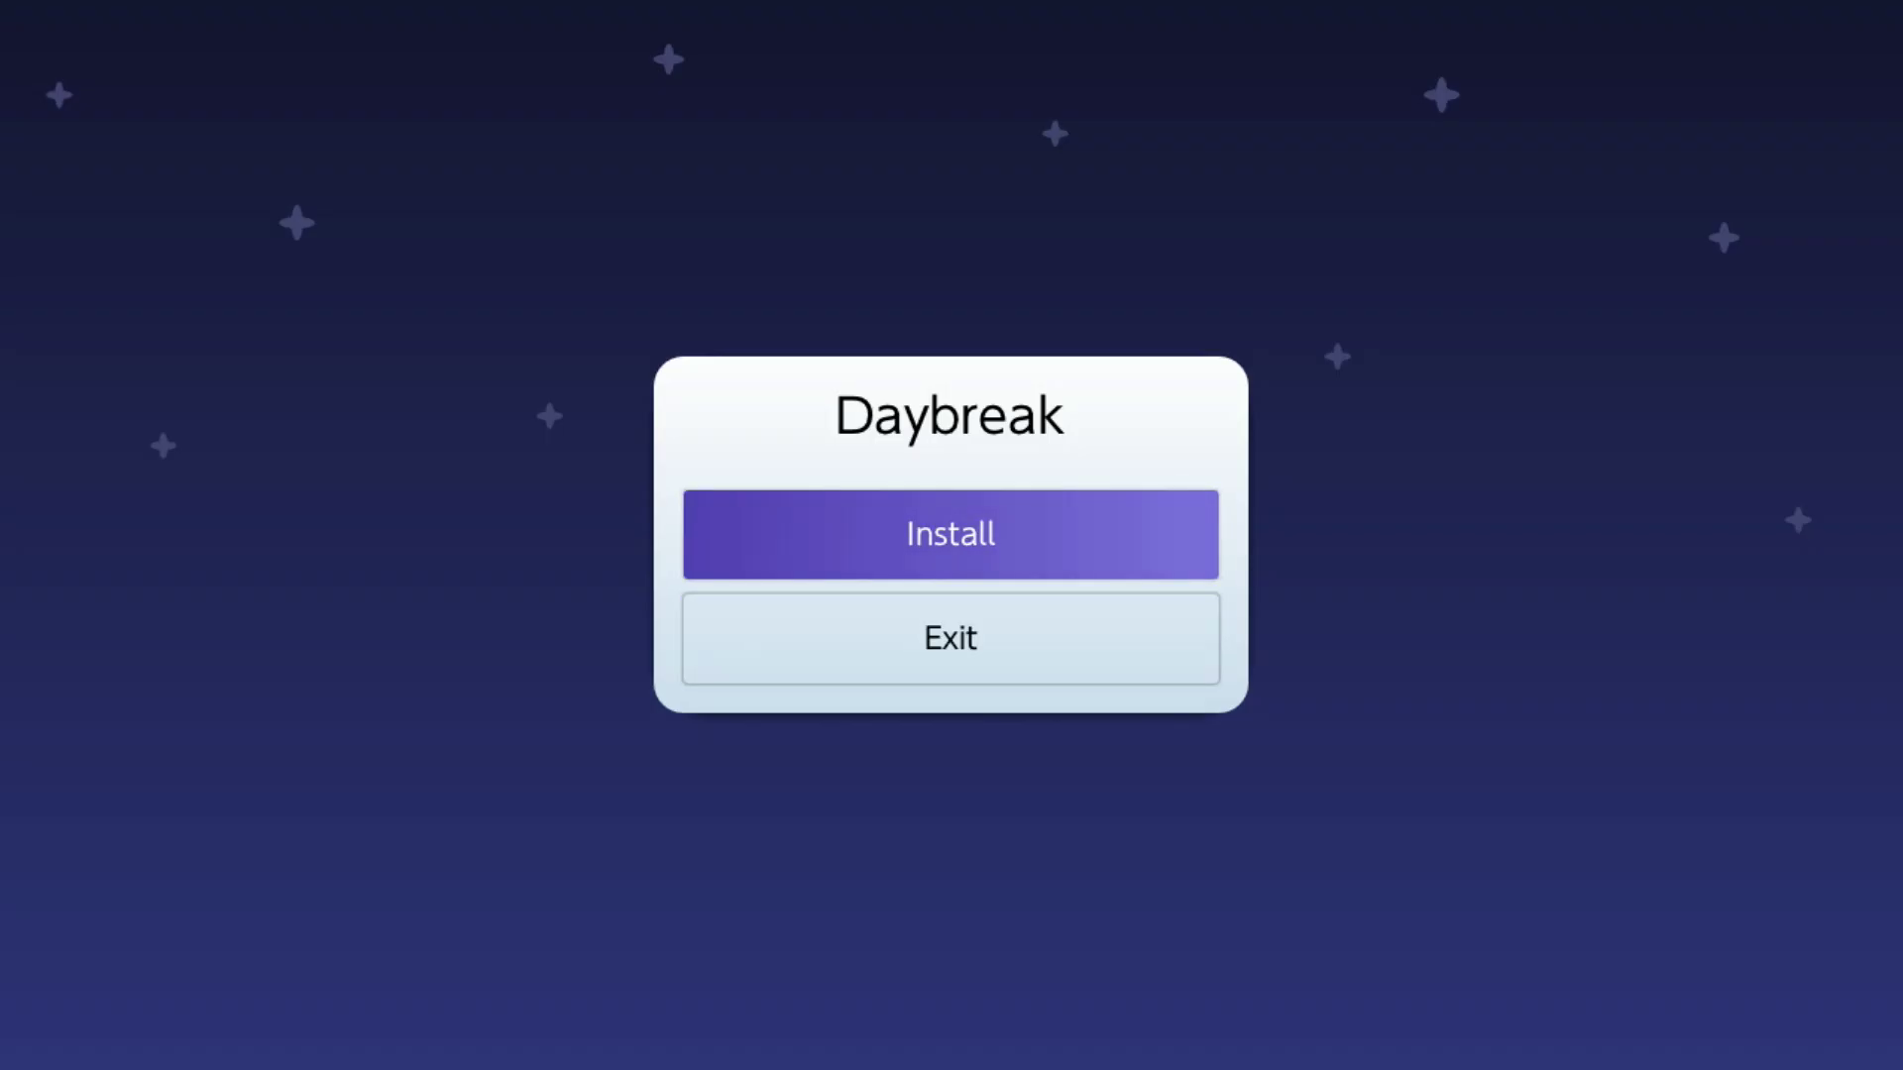
{"action": "key", "text": "Return"}
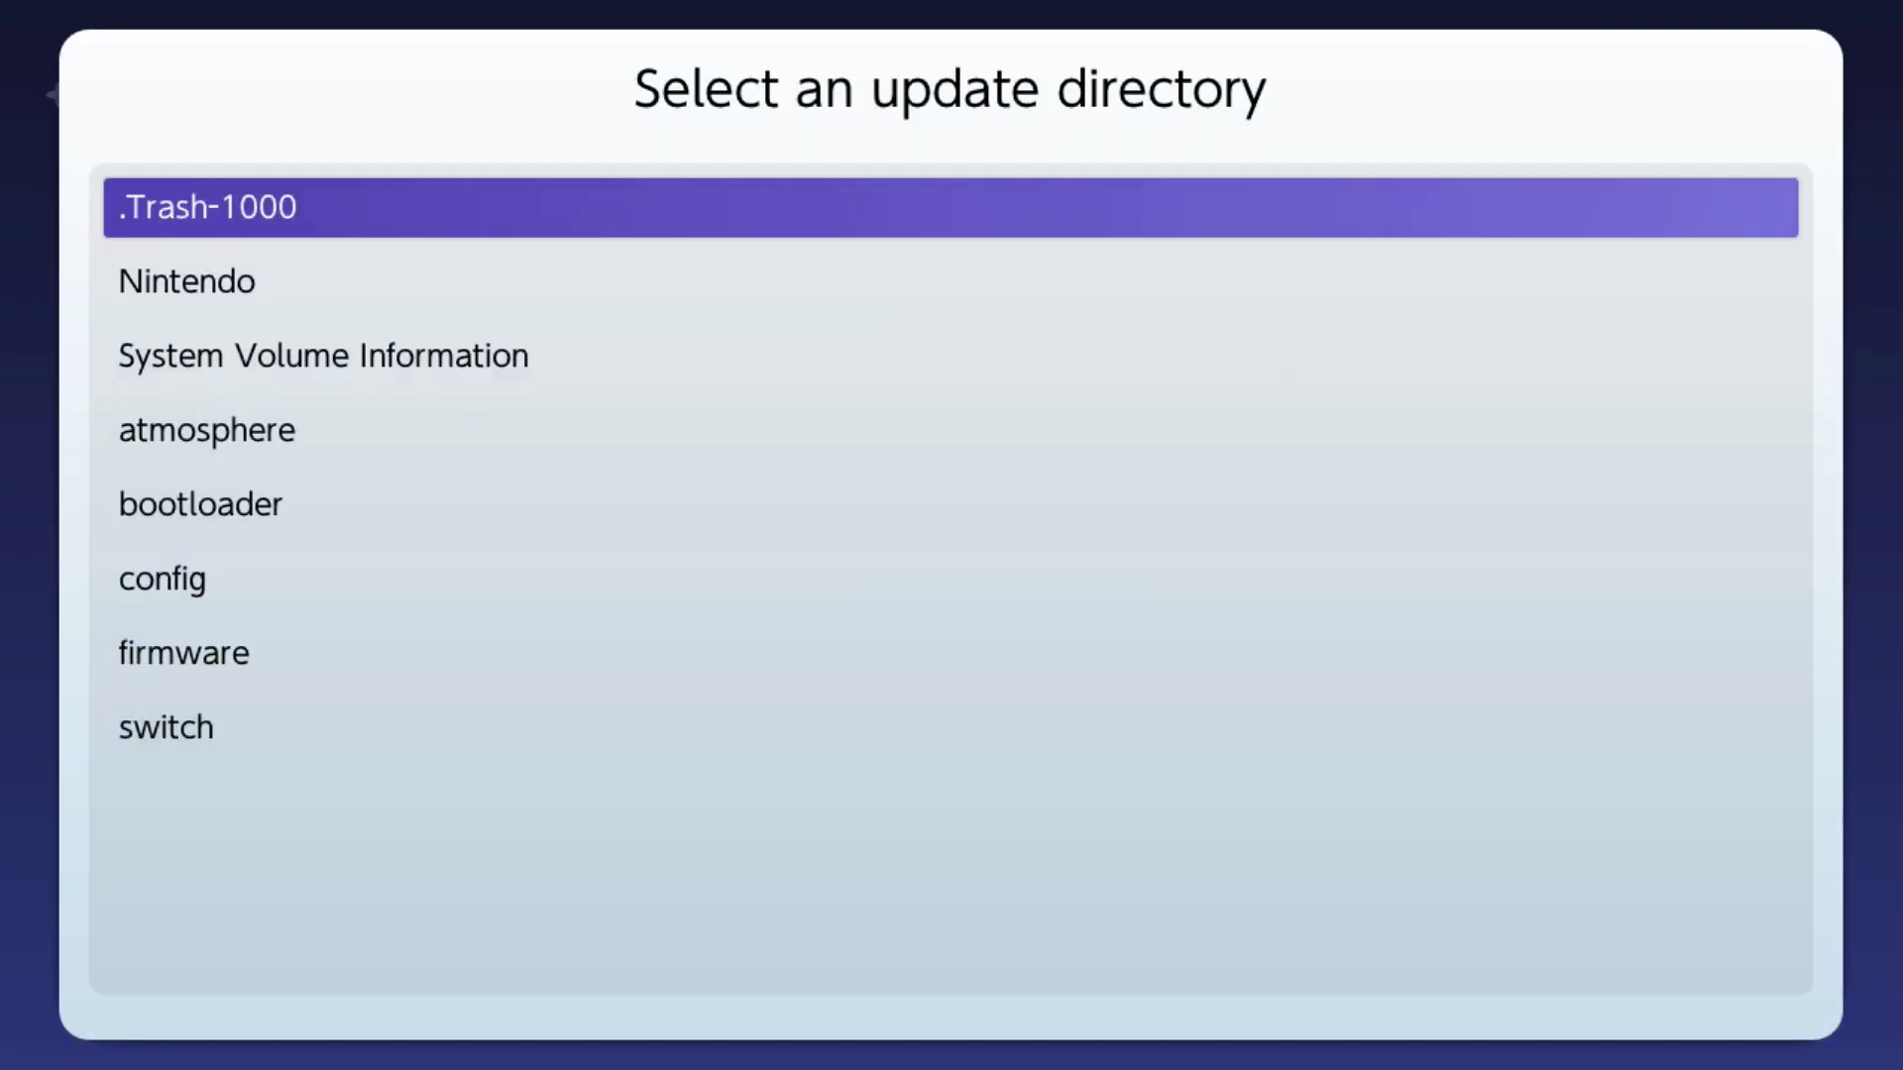
{"action": "key", "text": "Down"}
{"action": "key", "text": "Down"}
{"action": "key", "text": "Down"}
{"action": "key", "text": "Down"}
{"action": "key", "text": "Down"}
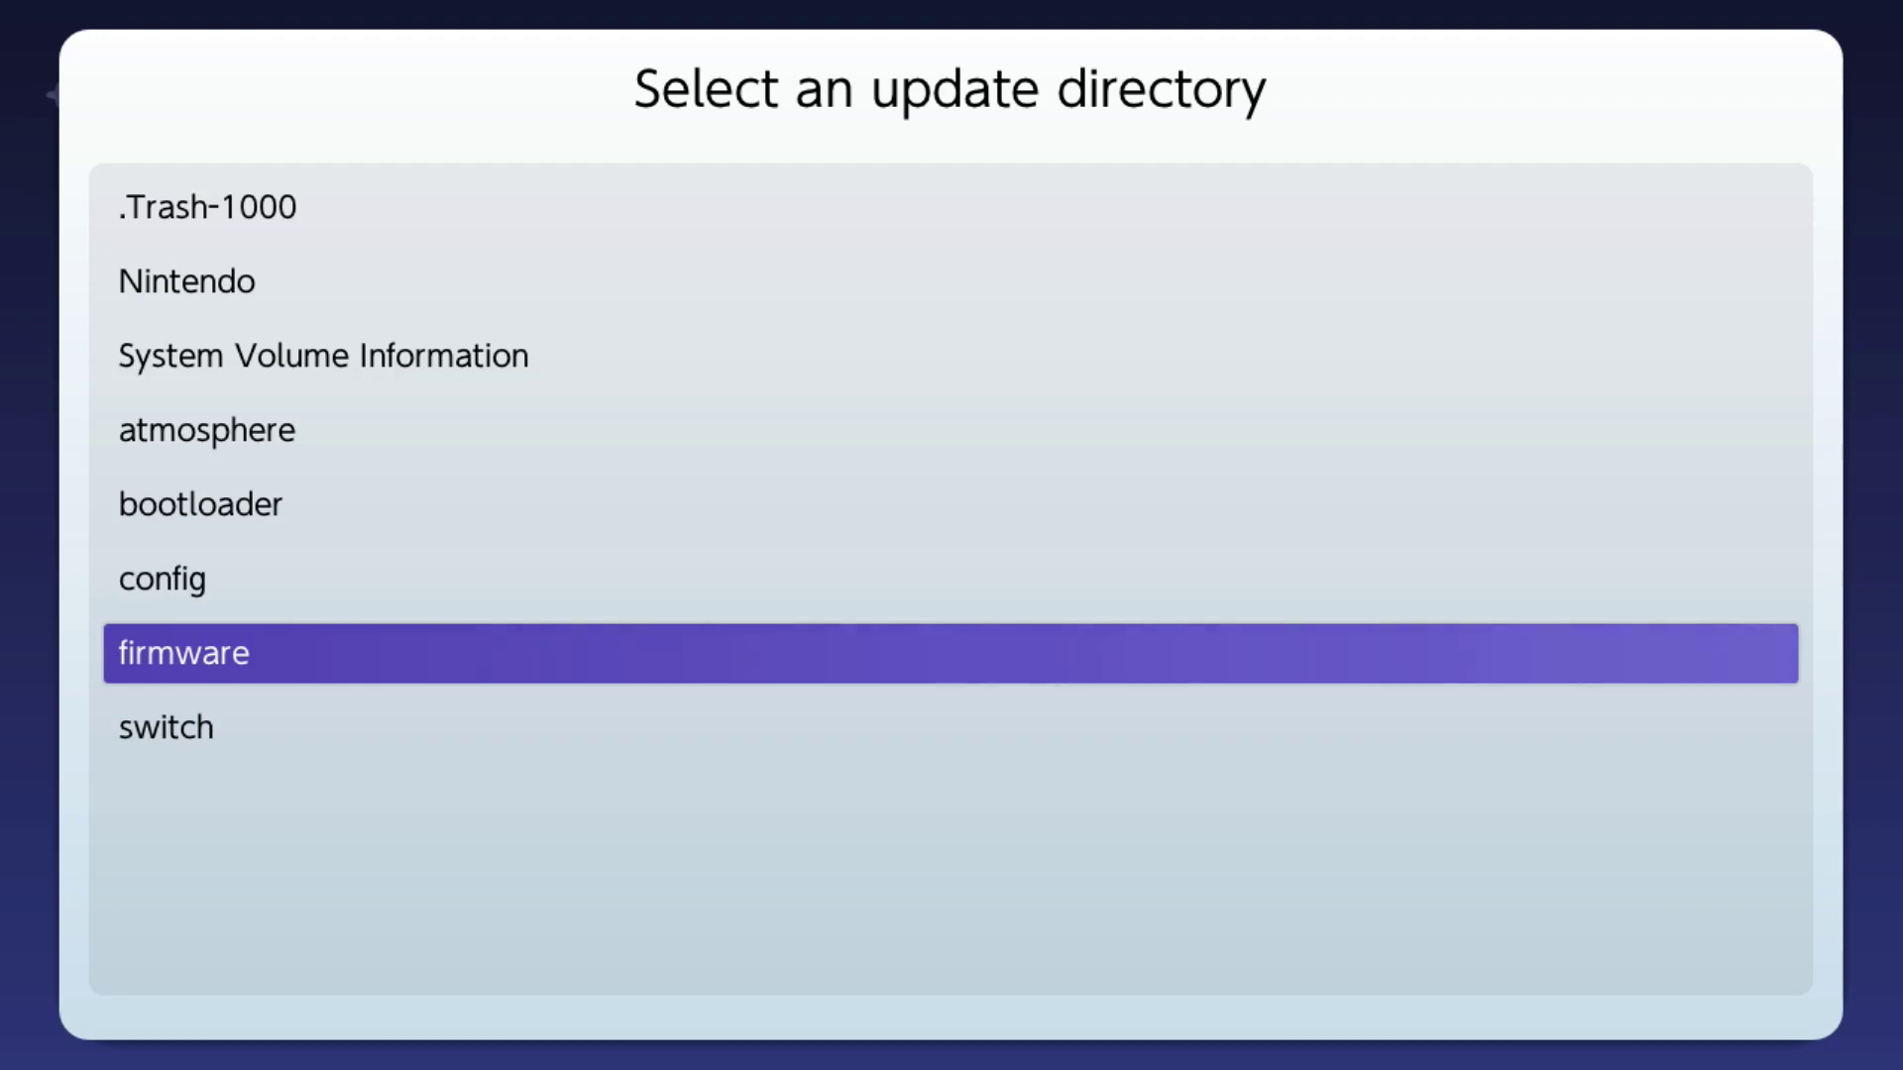
{"action": "key", "text": "Up"}
{"action": "key", "text": "Down"}
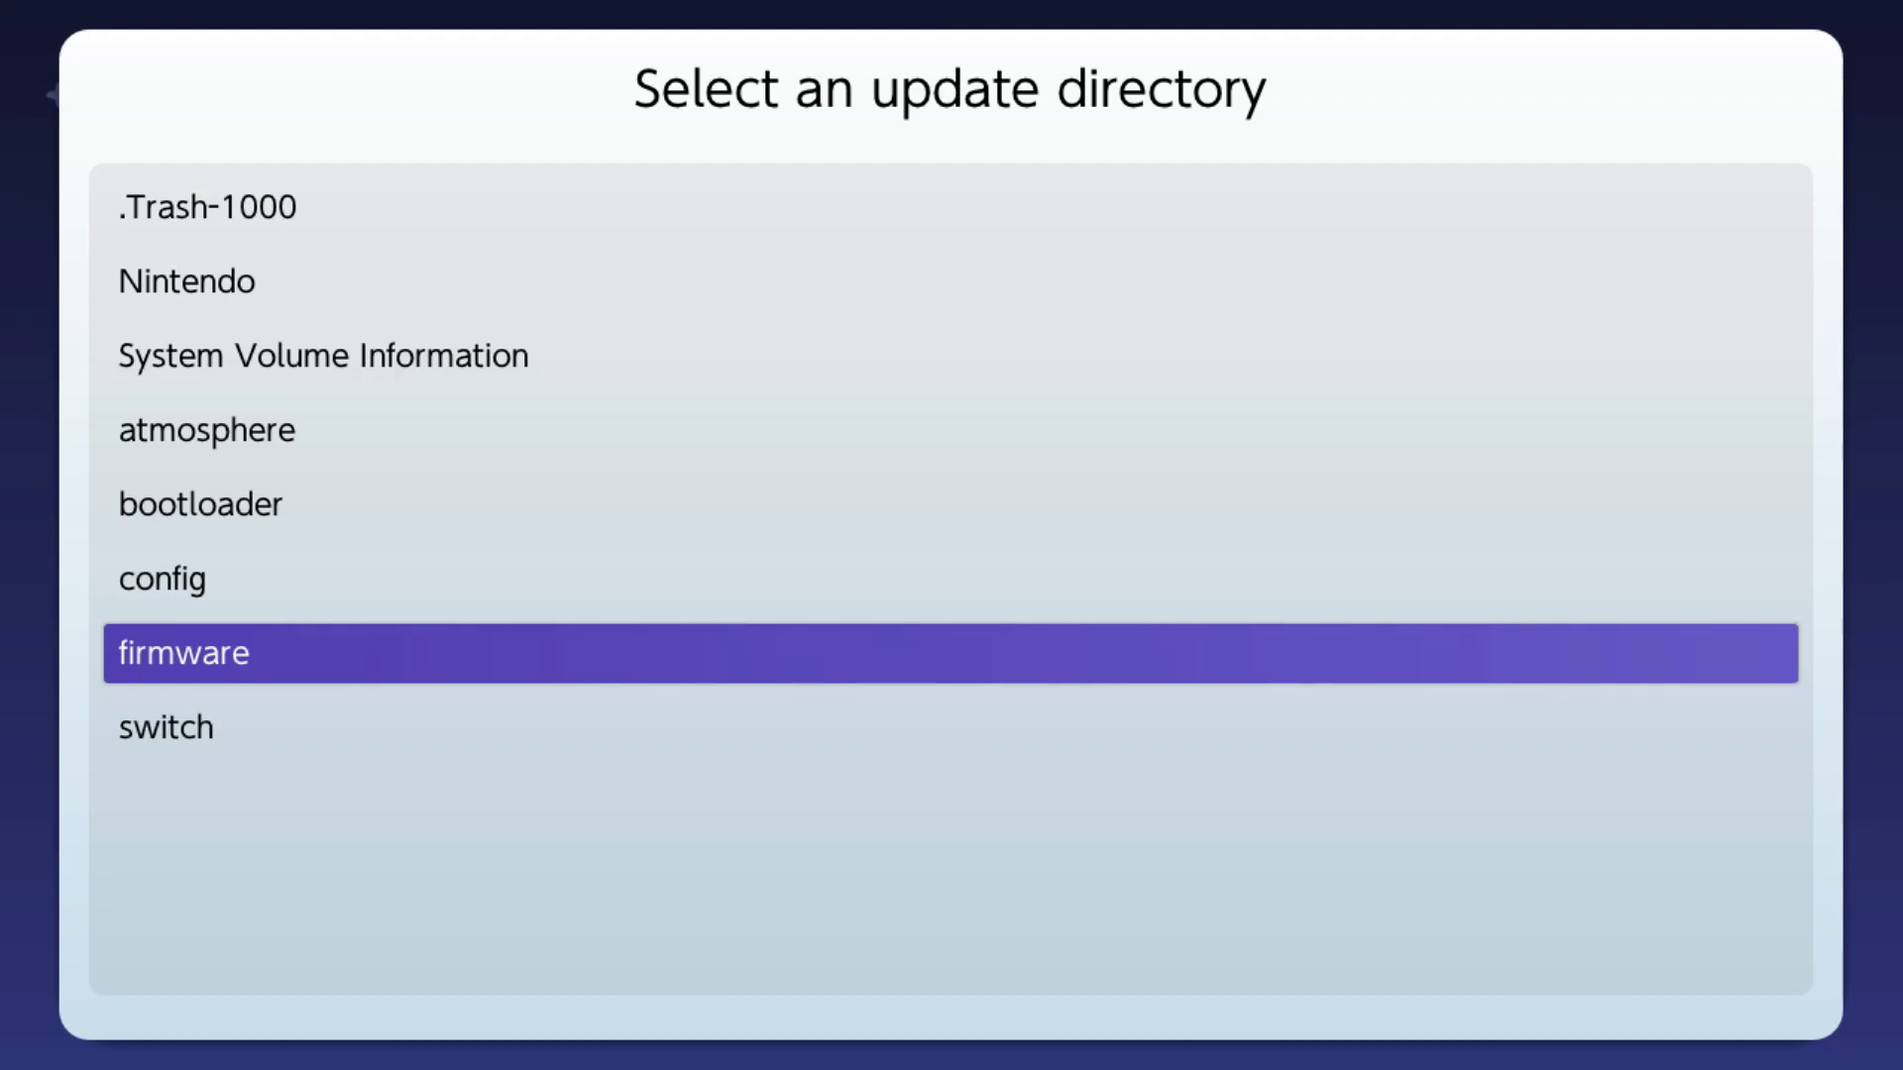
{"action": "key", "text": "Return"}
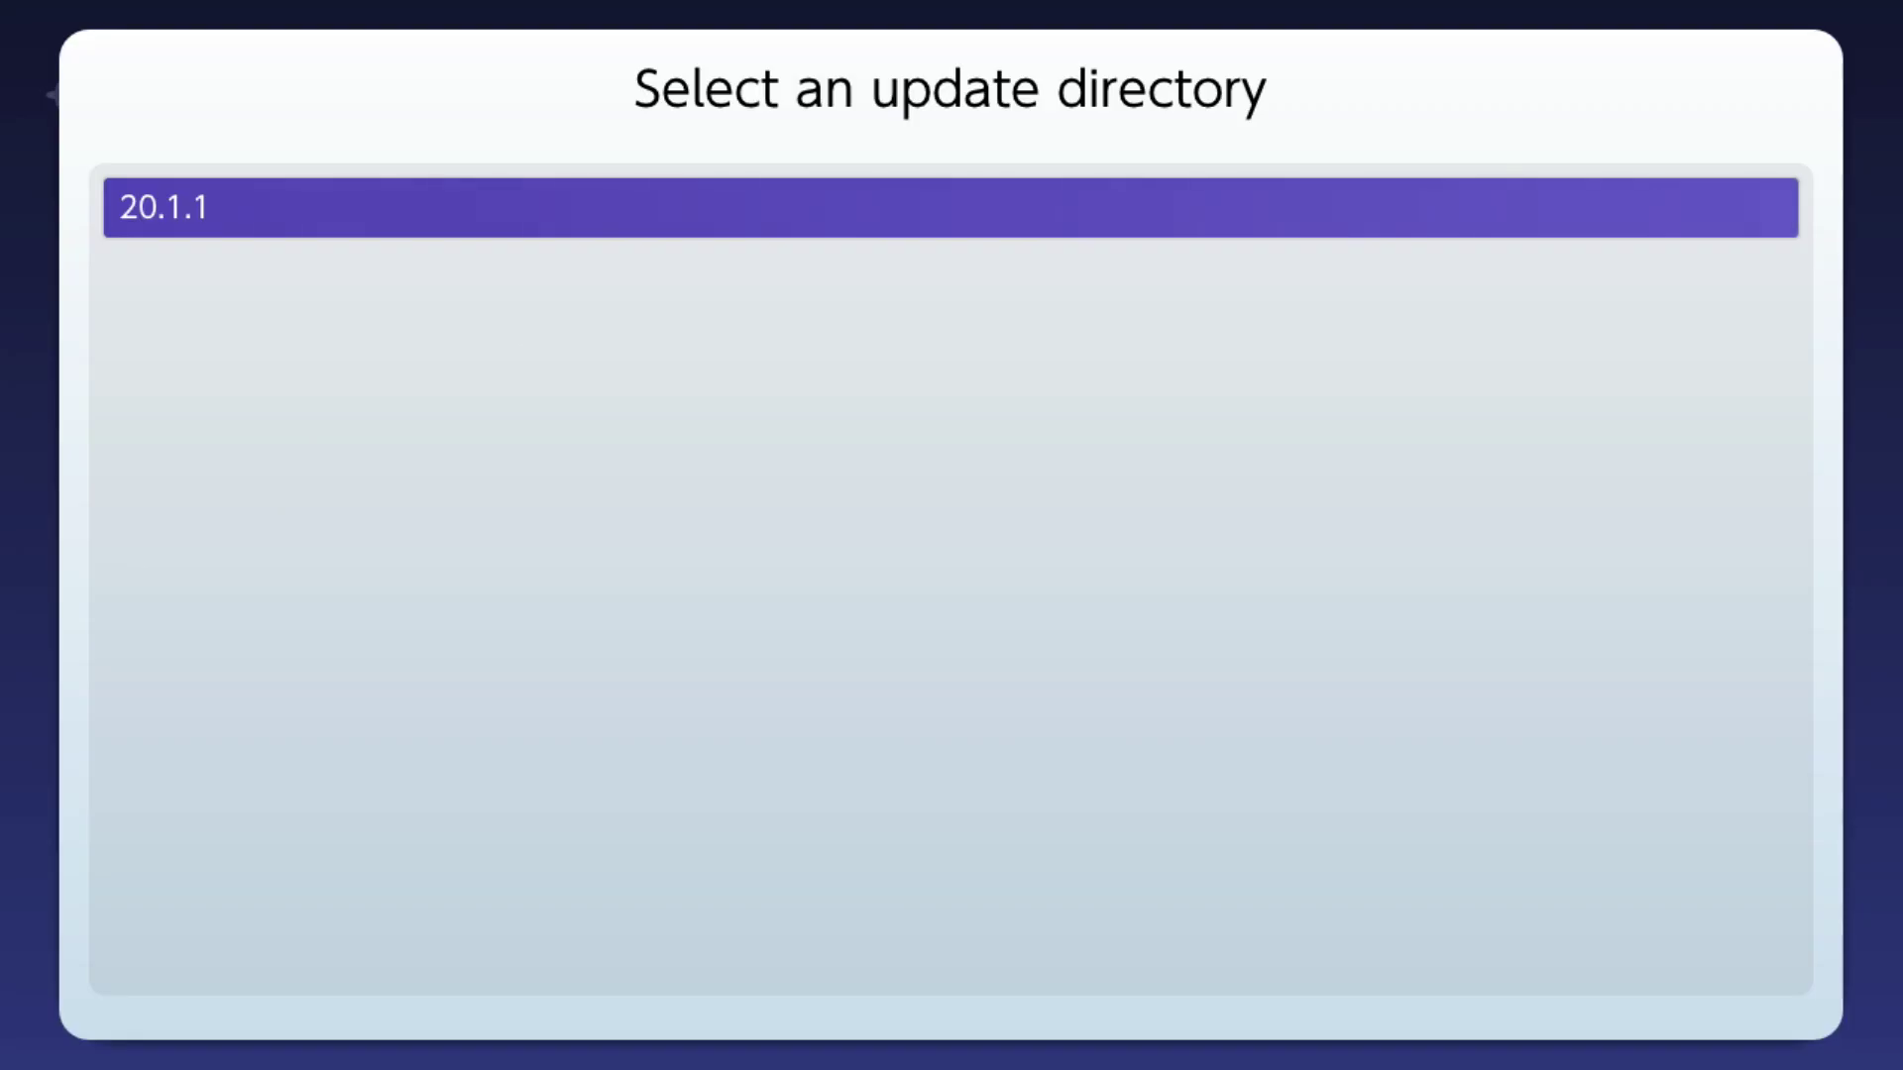
{"action": "key", "text": "Return"}
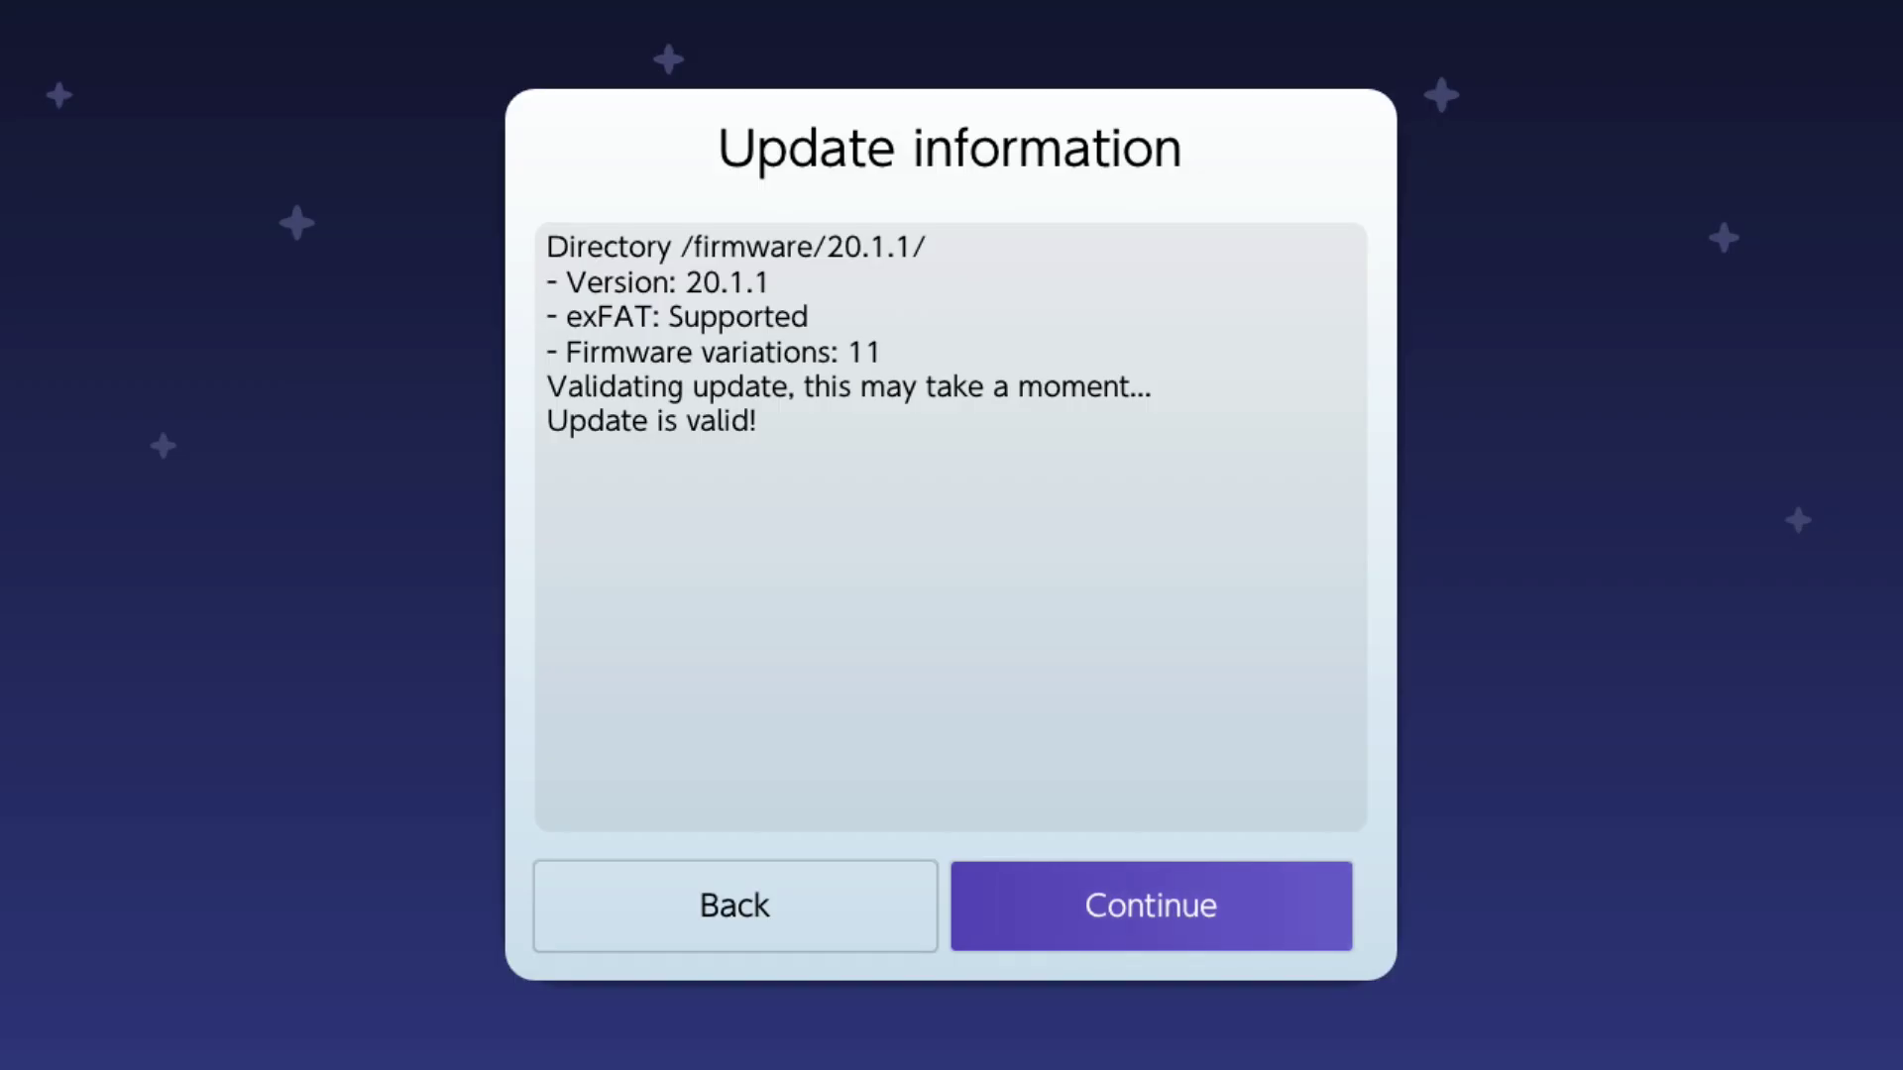
Continue with the 20.1.1 update, preserve settings, and install with FAT32 + exFAT
{"action": "key", "text": "Return"}
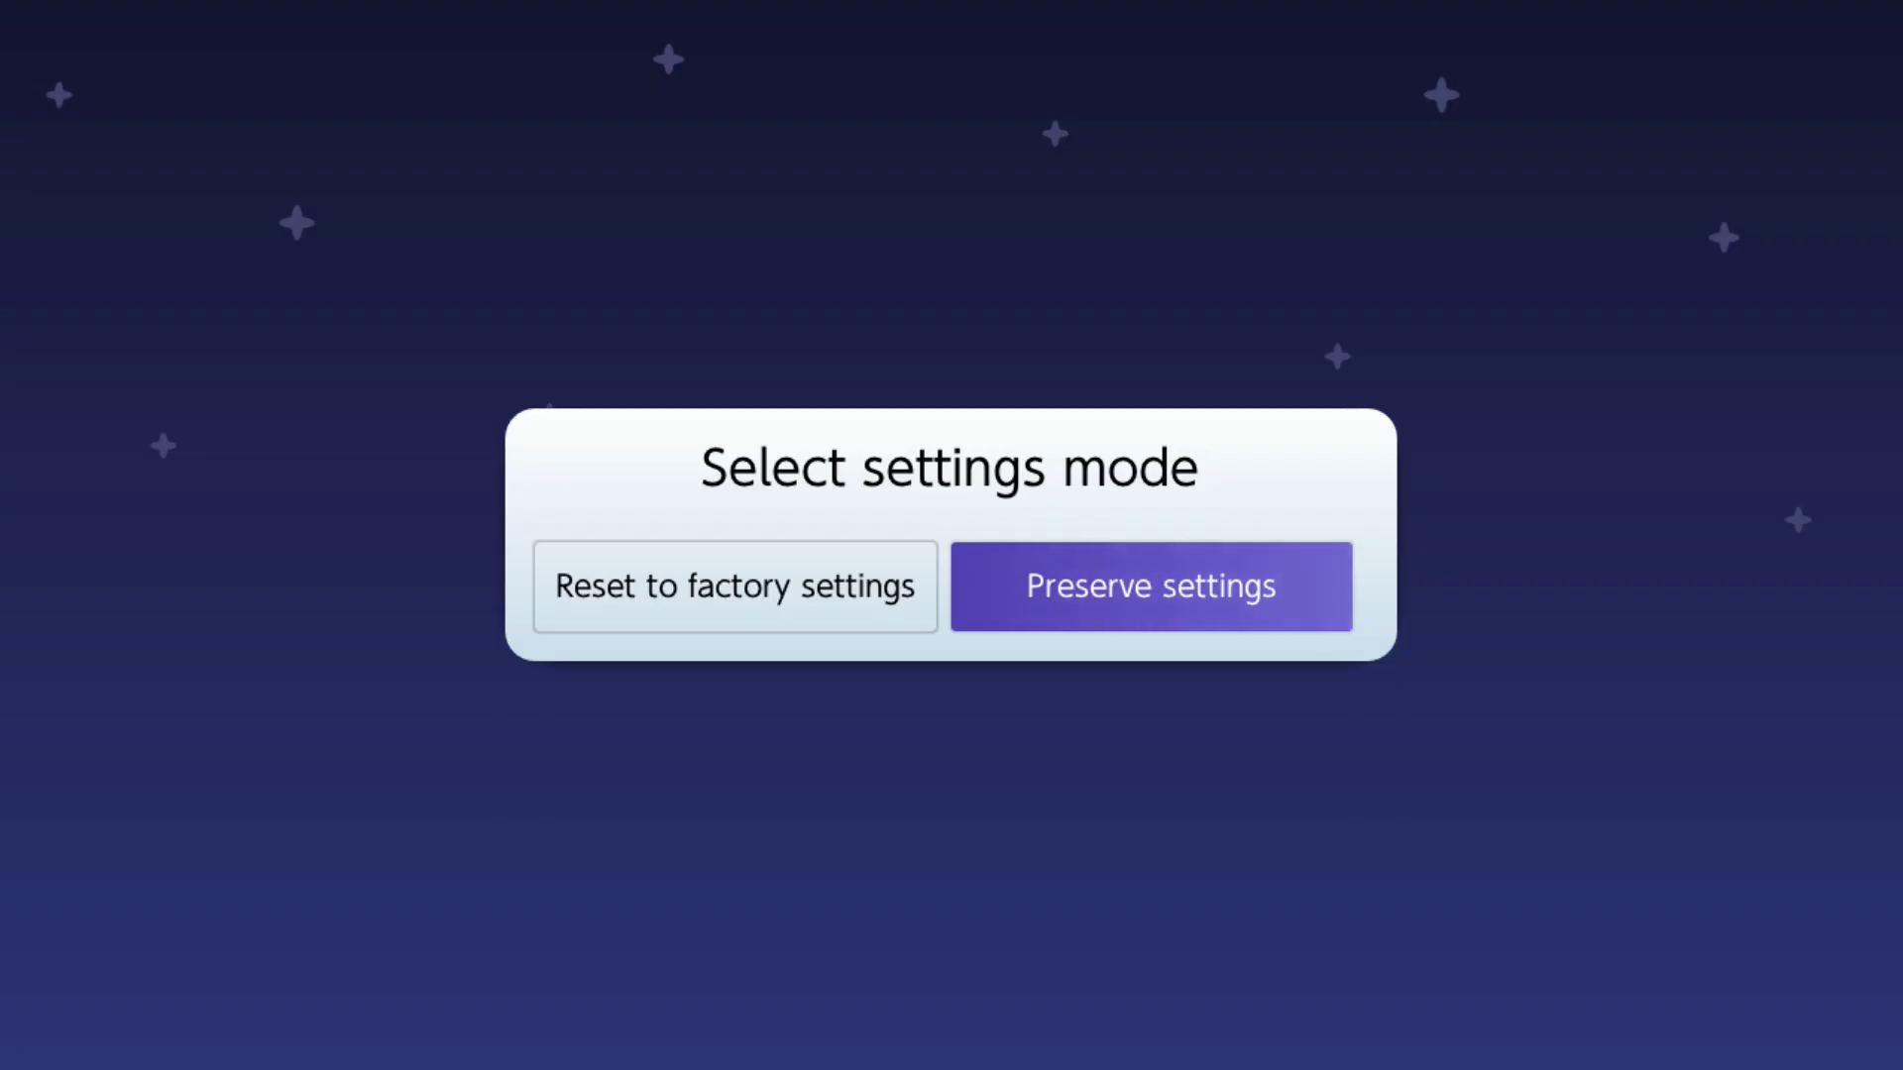
{"action": "key", "text": "Return"}
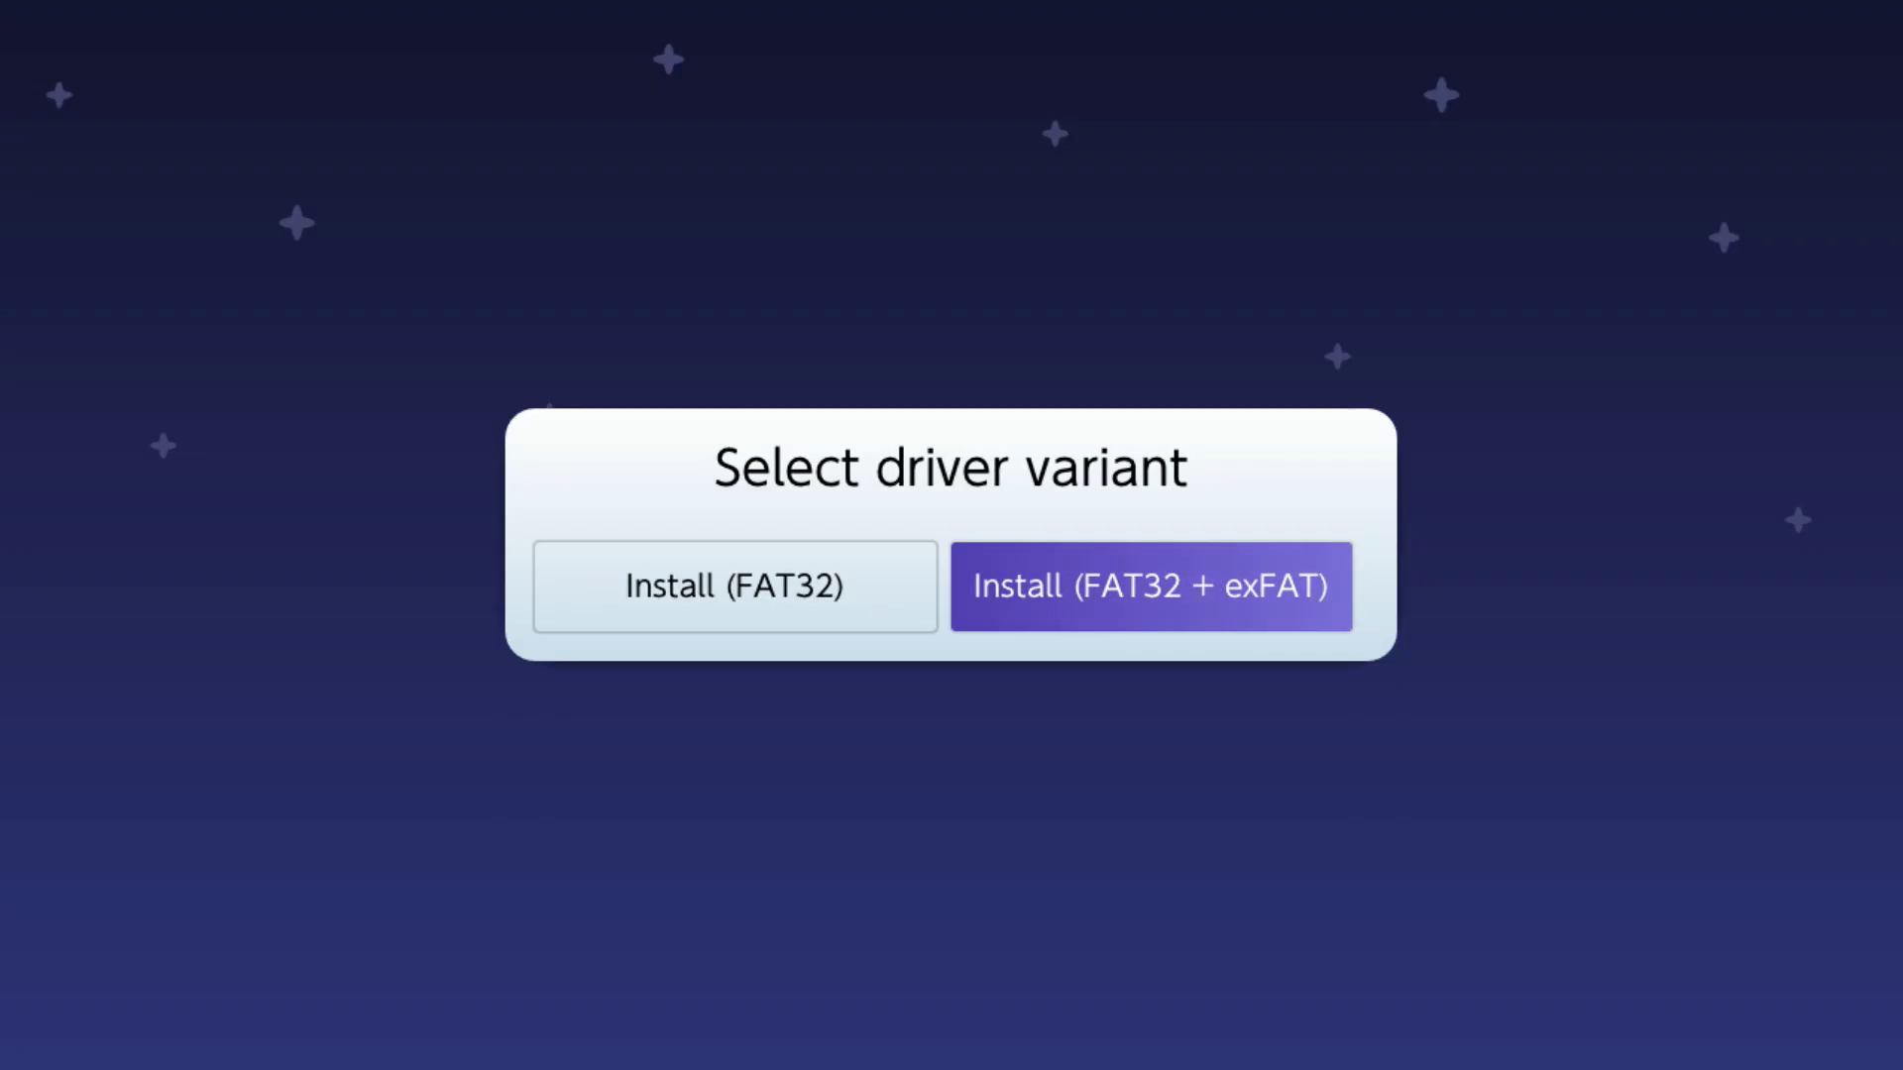
{"action": "key", "text": "Return"}
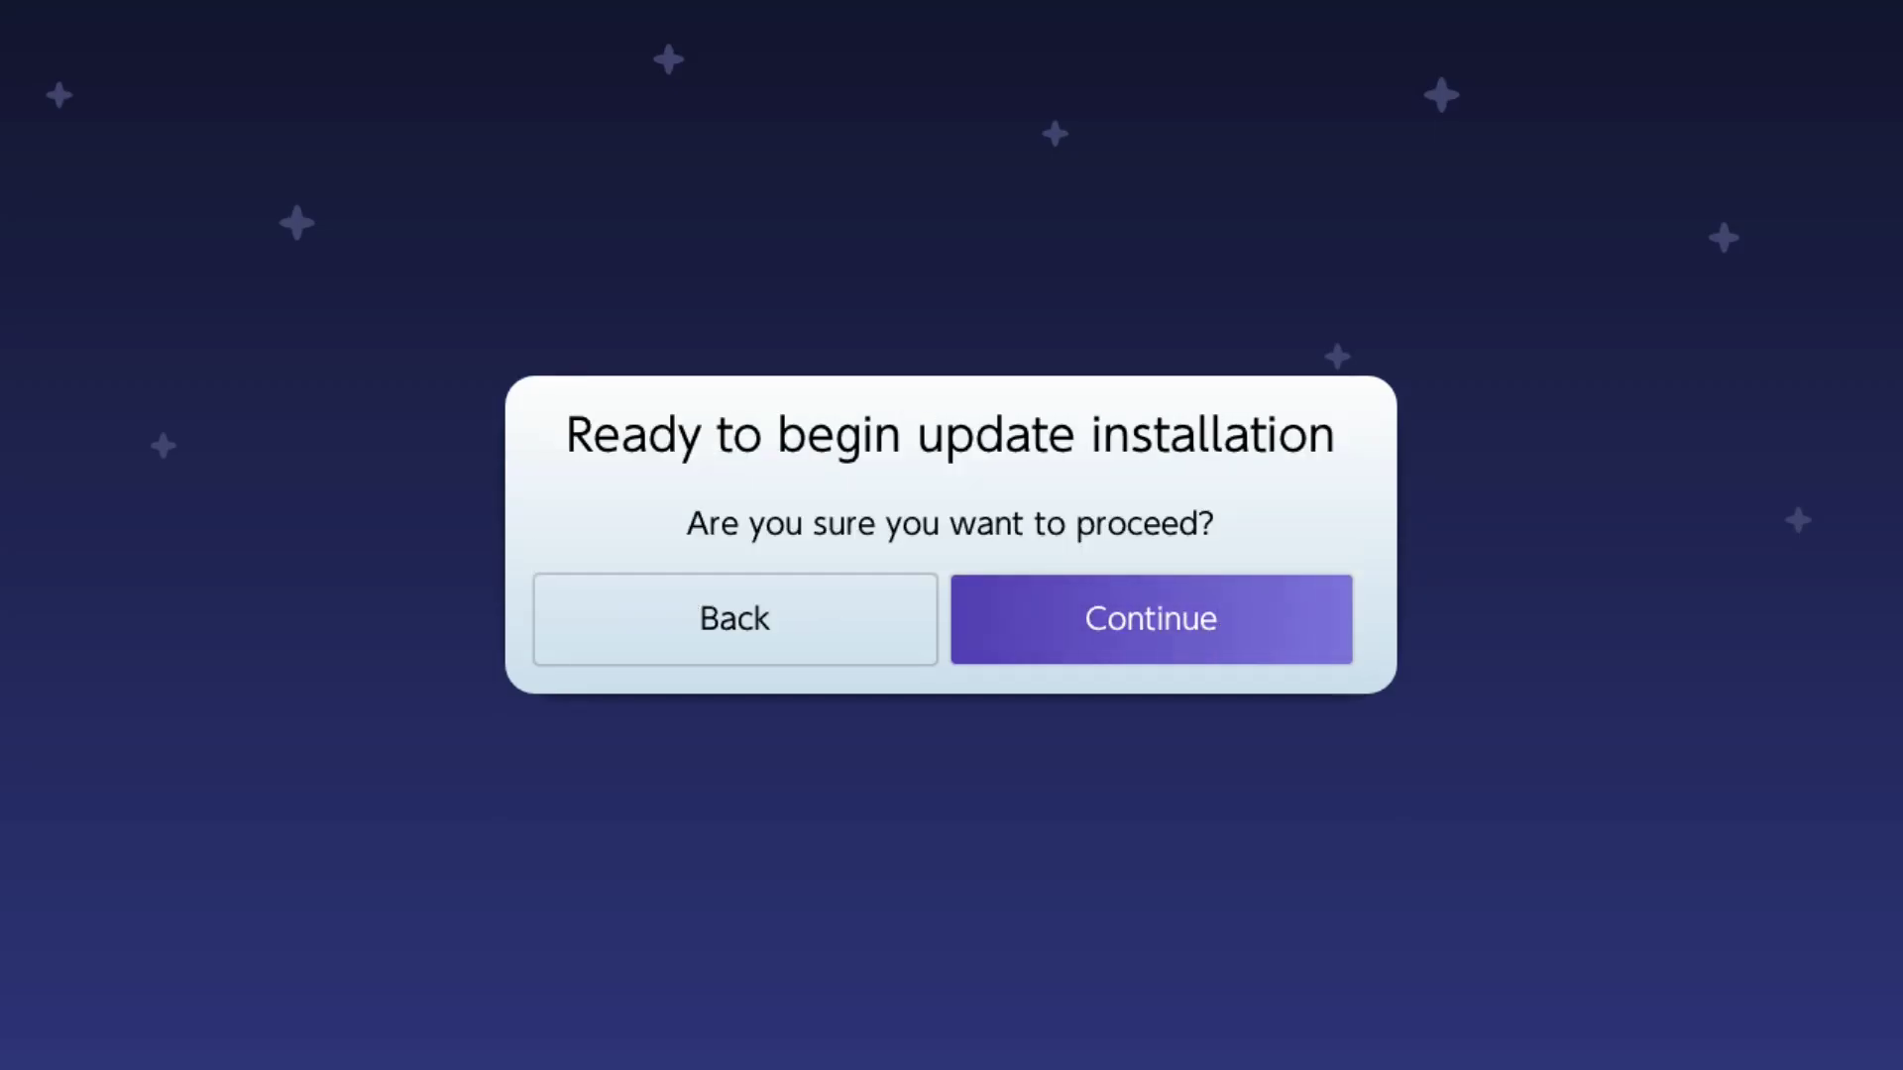
{"action": "key", "text": "Return"}
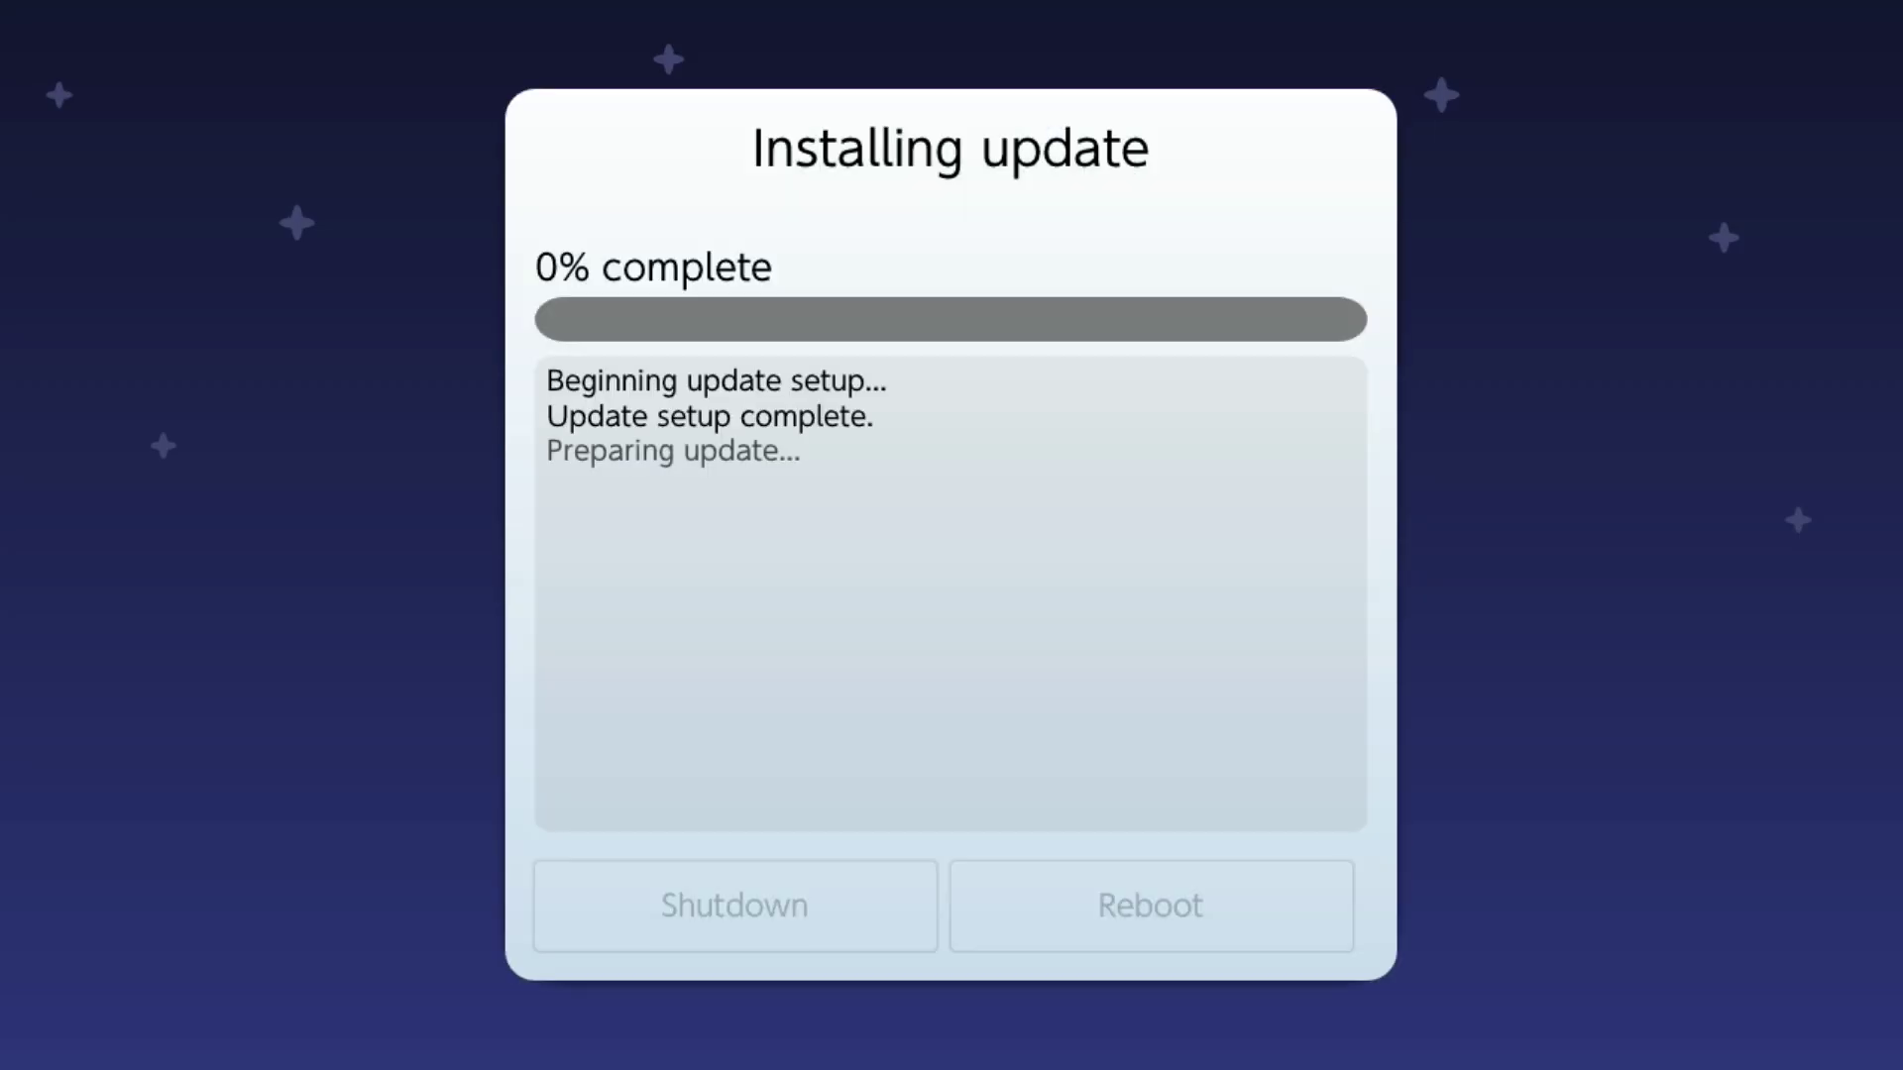